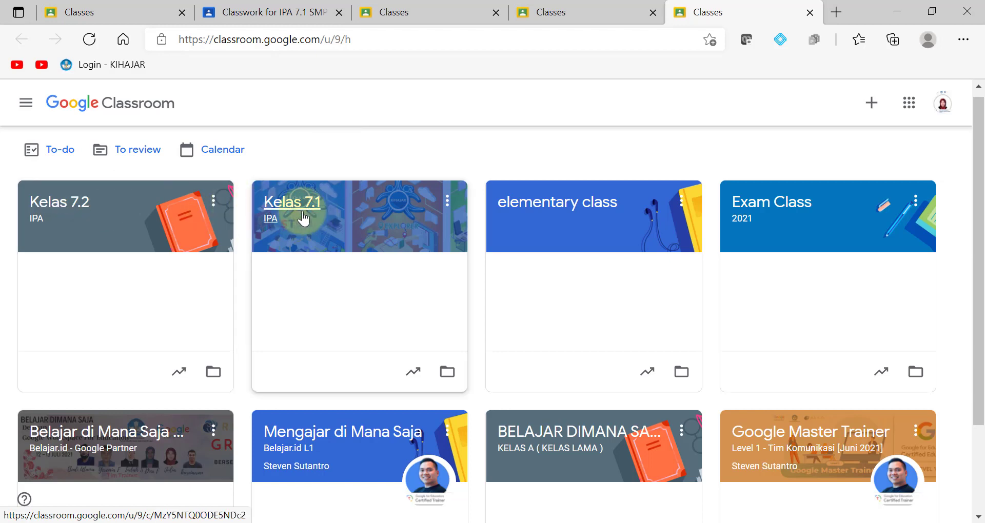
Open the Kelas 7.1 class and look through its Classwork, People and Grades pages.
left_click(296, 215)
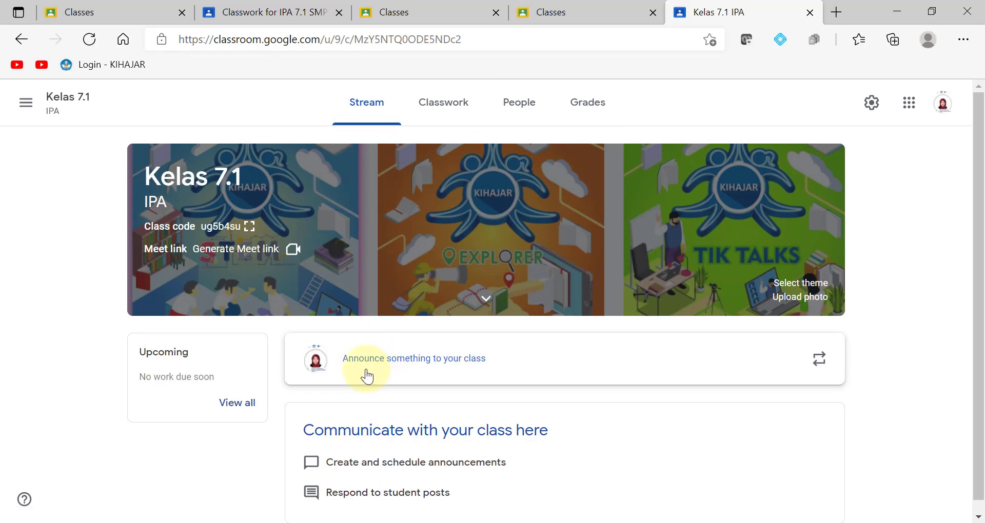
left_click(447, 112)
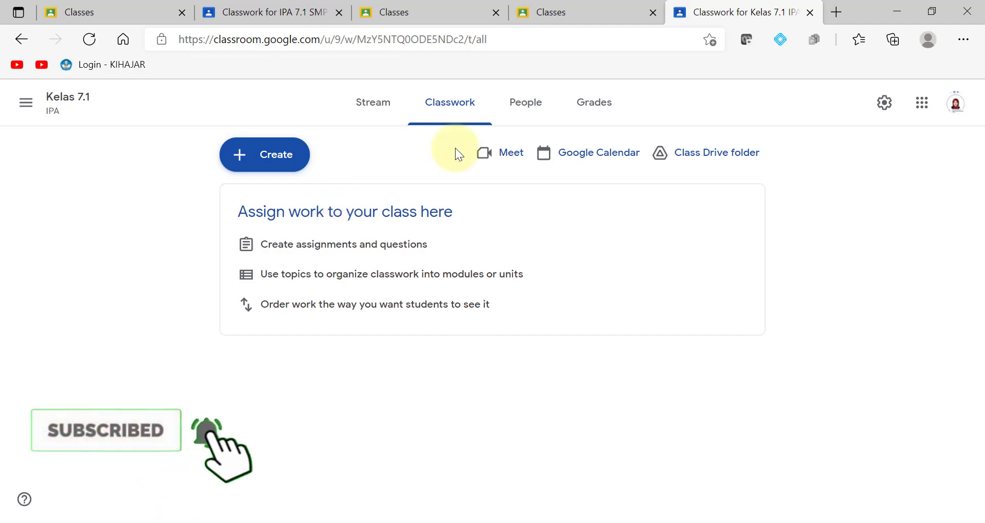
left_click(524, 115)
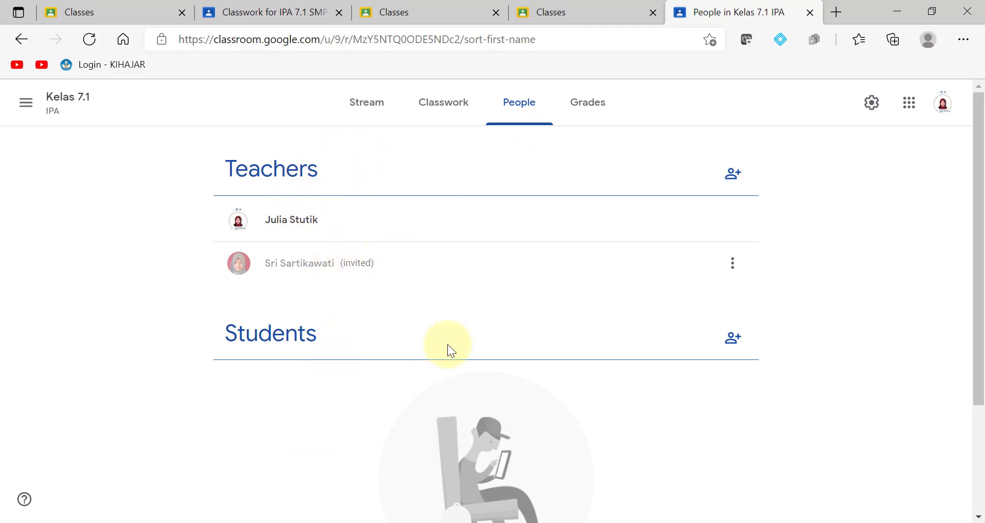
left_click(587, 105)
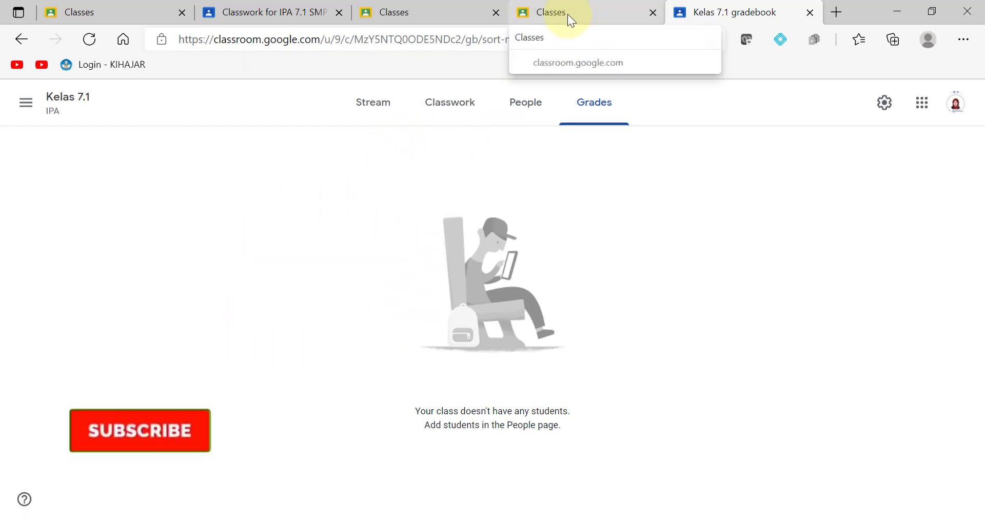
Switch to the archived IPA 7.1 SMP - SEM 2 class and examine how its classwork is organised by topic.
left_click(323, 12)
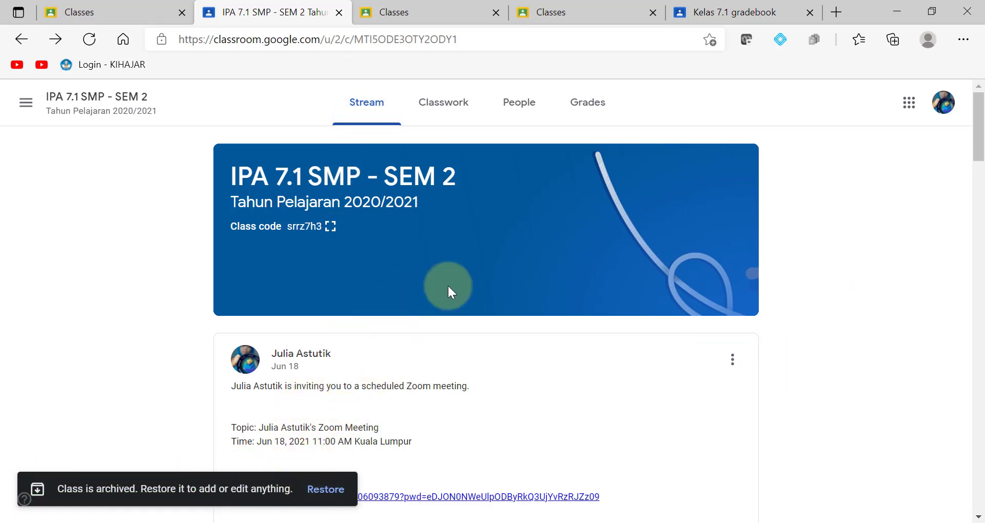
left_click_drag(980, 153, 959, 132)
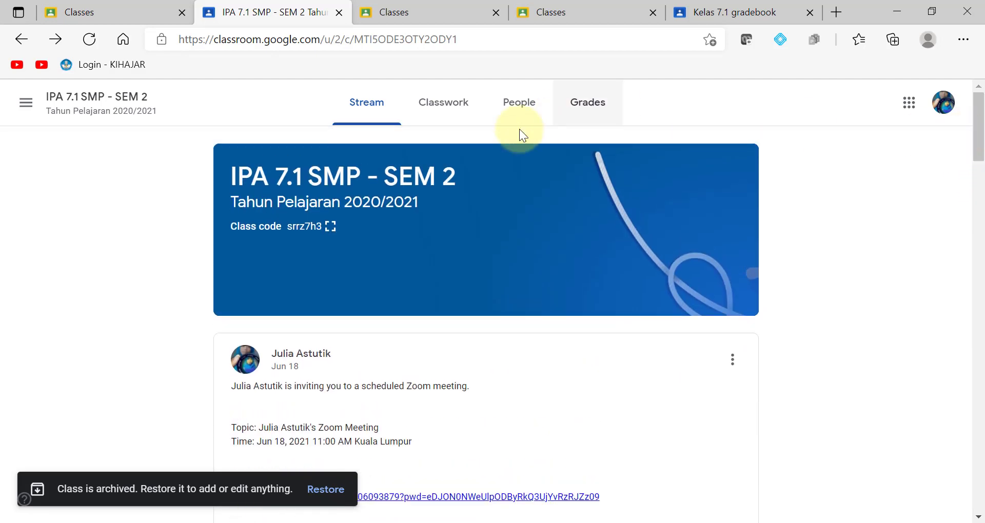
left_click(441, 113)
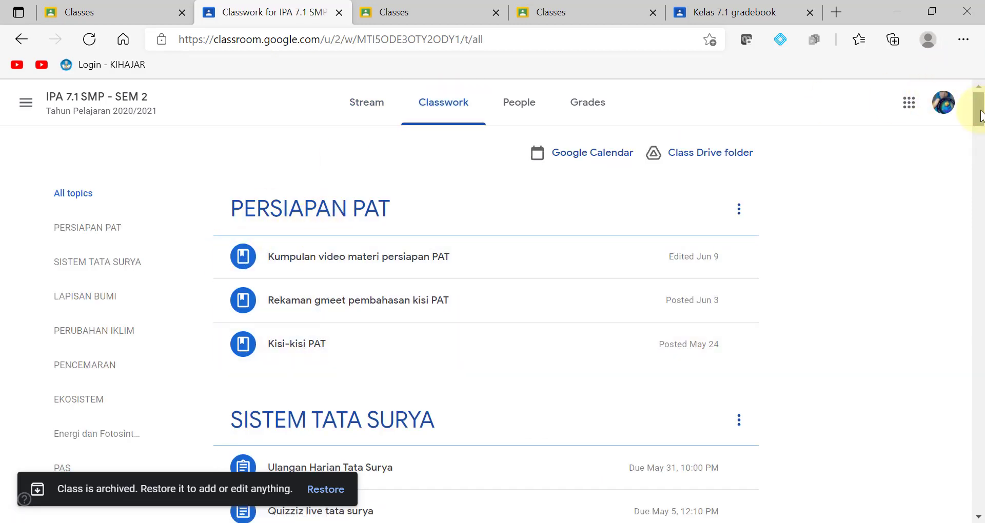
left_click_drag(980, 116, 981, 464)
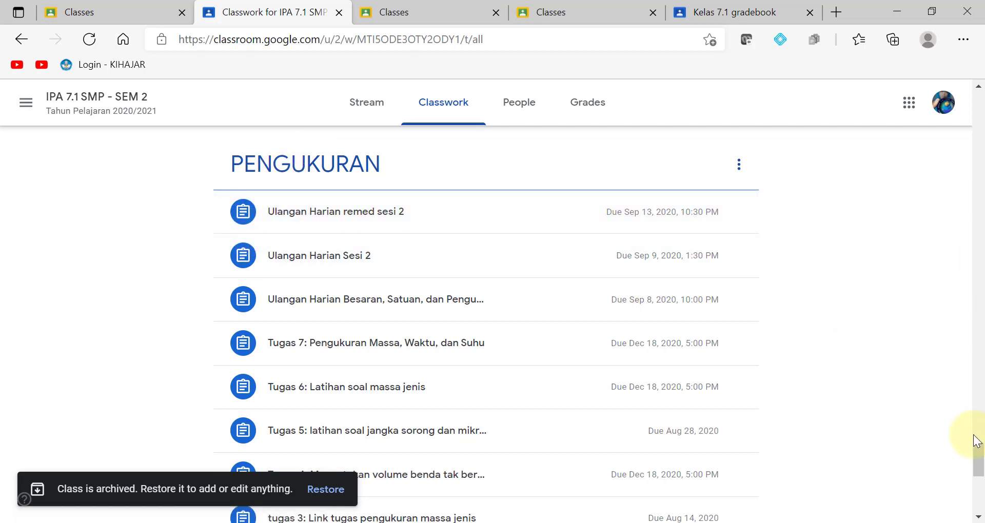
scroll(979, 454, "down", 5)
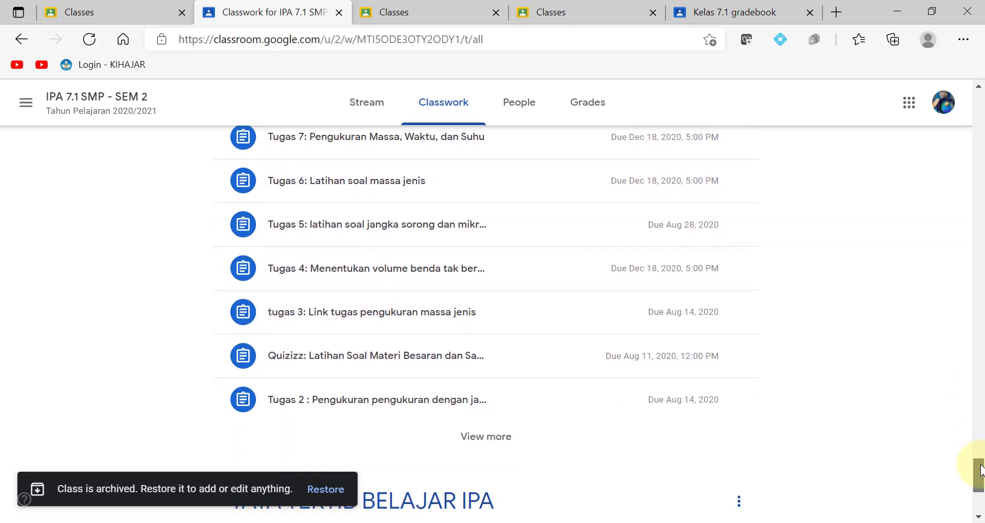
scroll(979, 442, "up", 8)
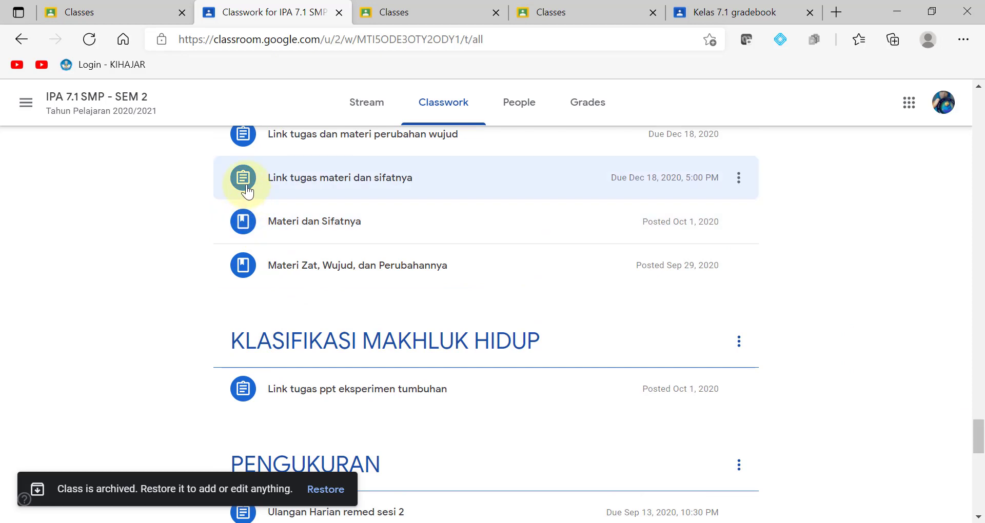
Review the People list and the Grades table of the IPA 7.1 SMP - SEM 2 class.
left_click(519, 110)
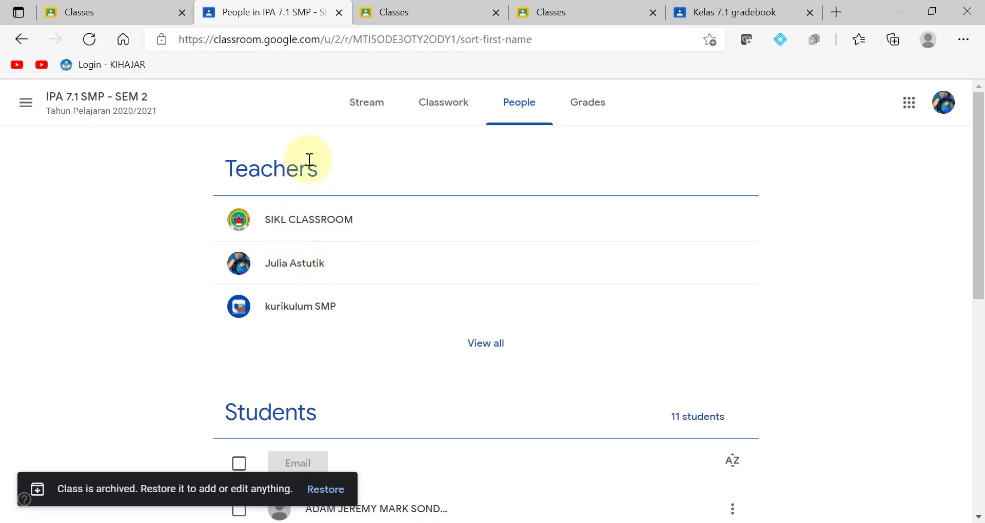
mouse_move(982, 177)
left_mouse_down()
mouse_move(981, 308)
mouse_move(975, 174)
left_mouse_up()
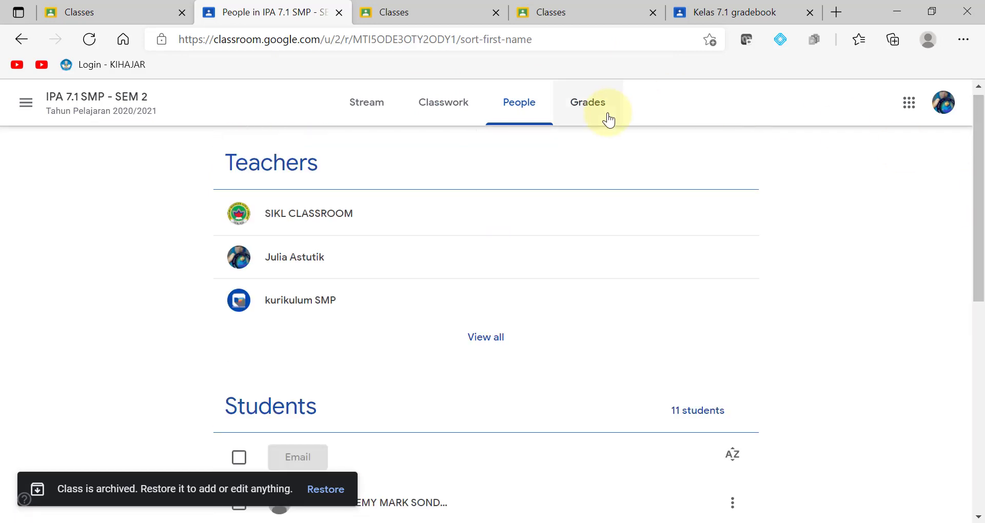
left_click(593, 116)
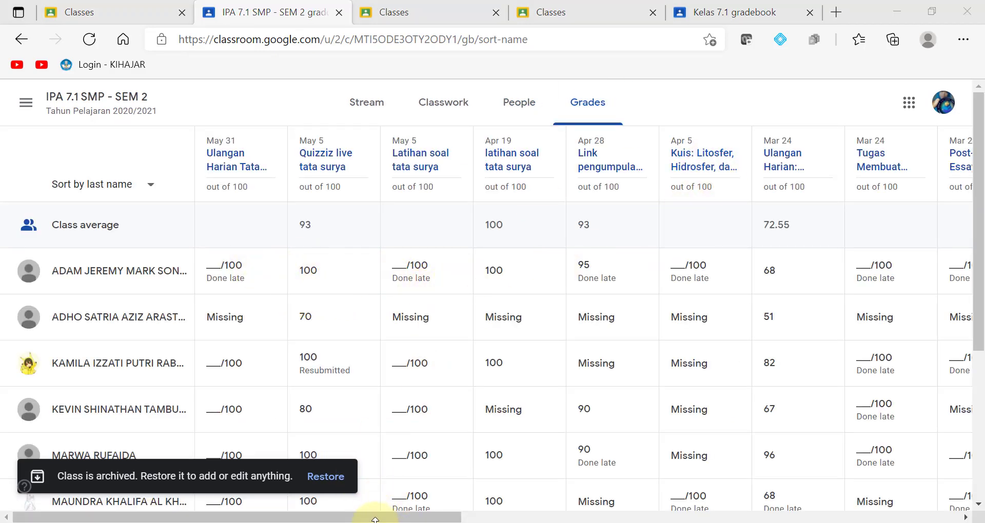
left_click_drag(375, 519, 332, 520)
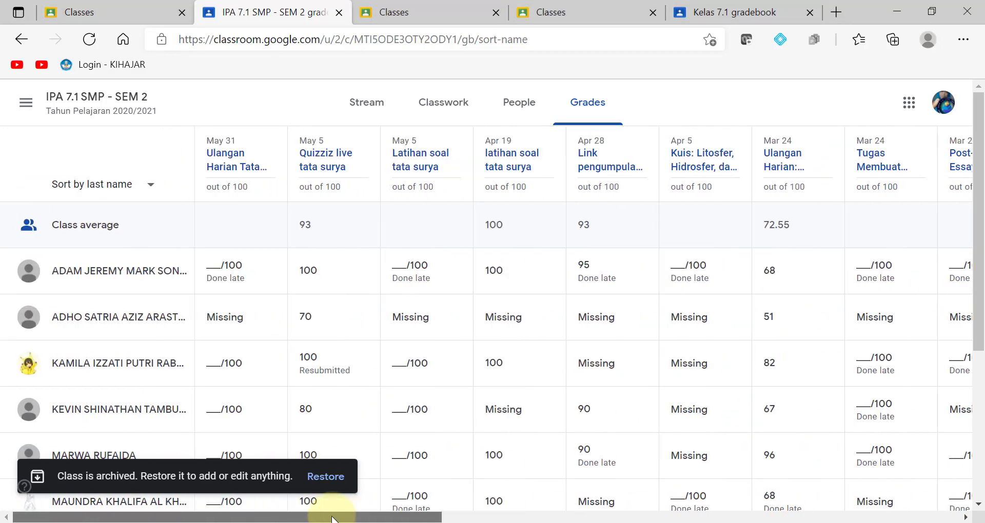
Return to the Kelas 7.1 class and add a classwork topic named PENGUKURAN.
left_click(717, 17)
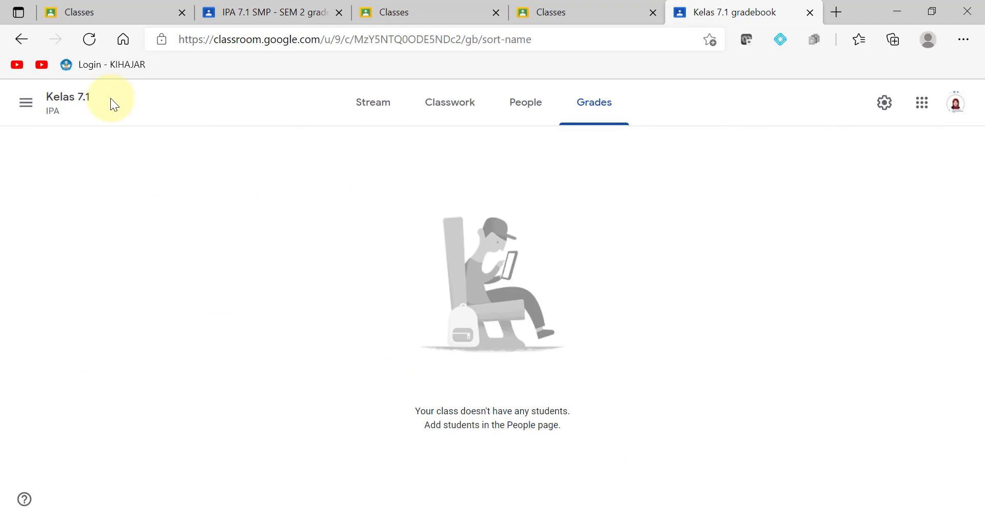
left_click(445, 110)
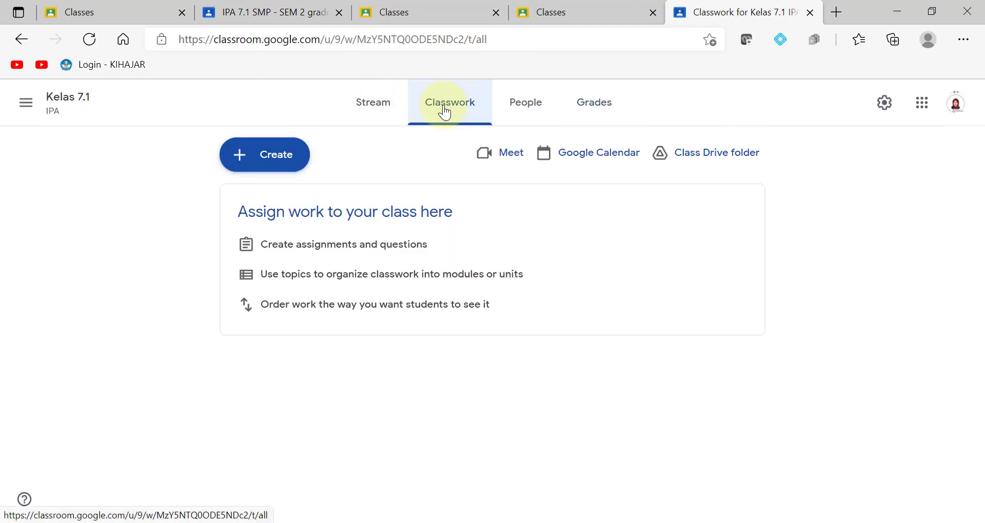
left_click(273, 164)
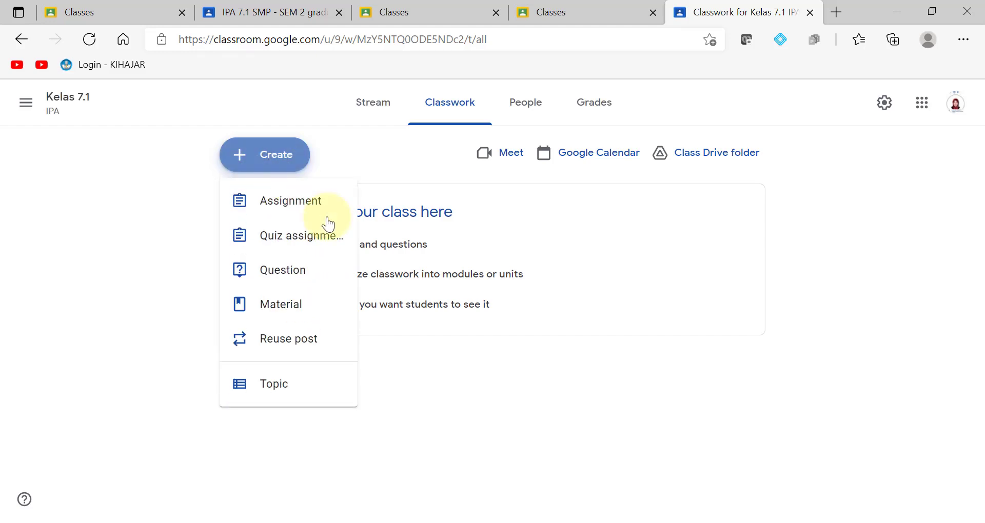
left_click(284, 392)
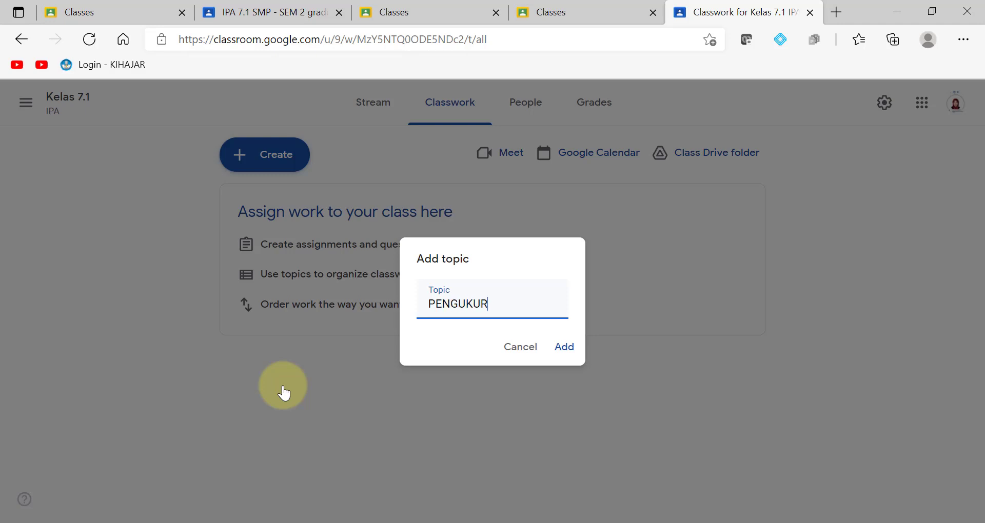
type("PENGUKURAN")
left_click(565, 347)
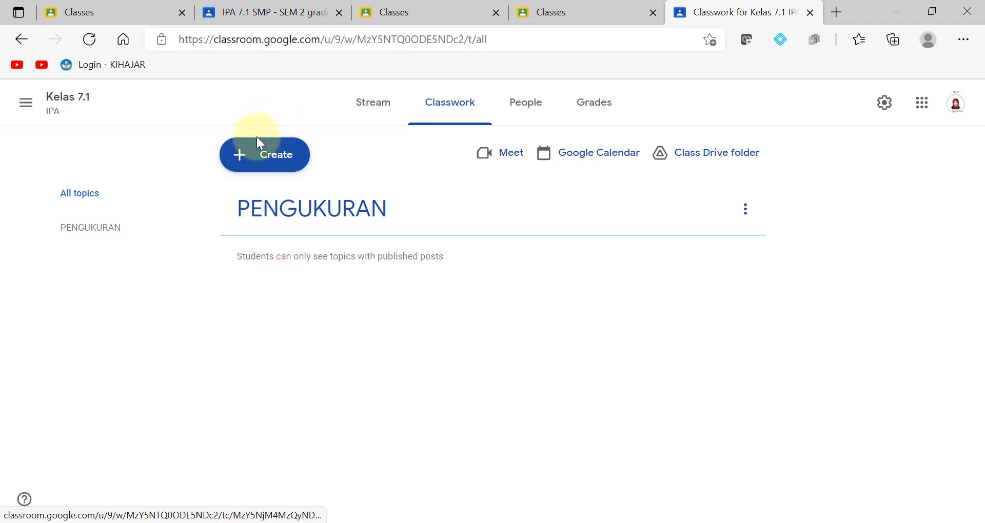
Create a material titled "Besaran dan Satuan" with the description "Silakan simak materi berikut!".
left_click(256, 160)
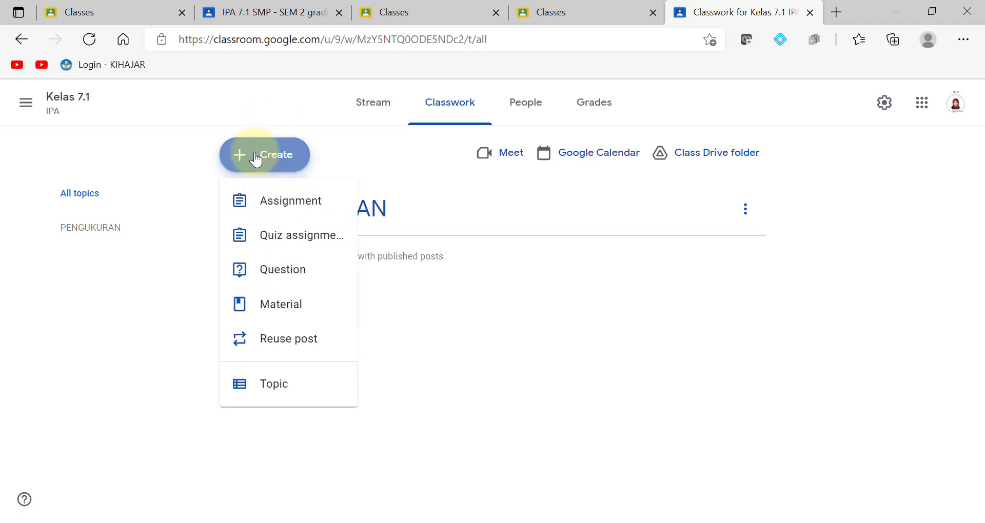
left_click(298, 308)
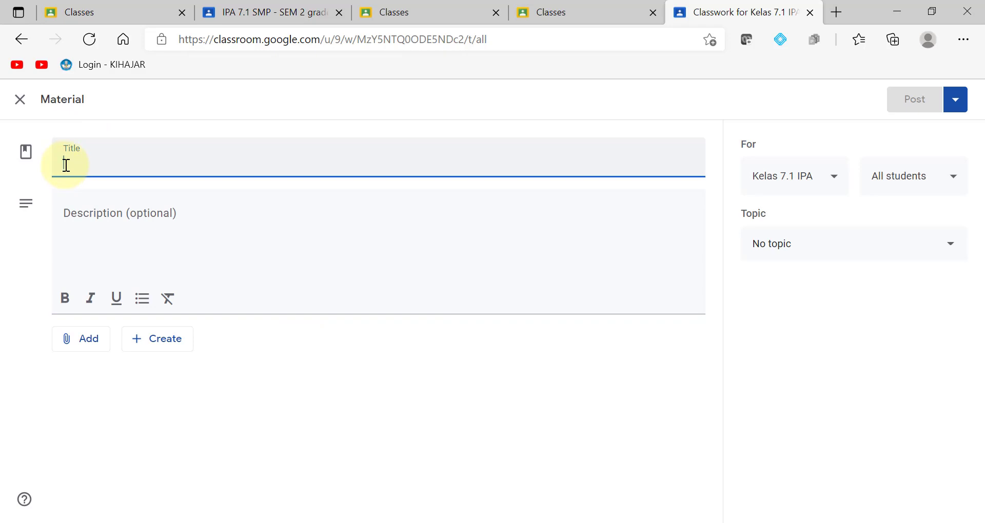
type("Besaran dan Satuan")
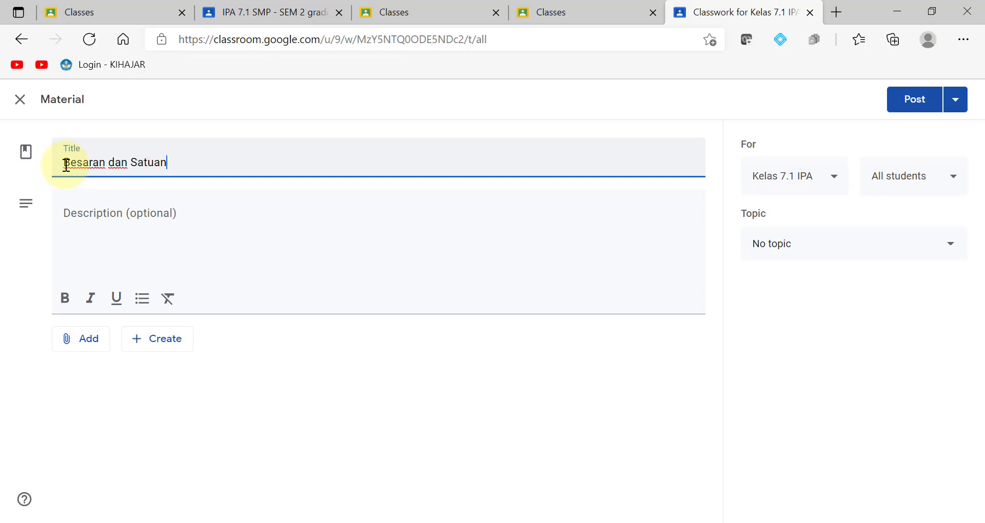
left_click(75, 218)
type("Satuan")
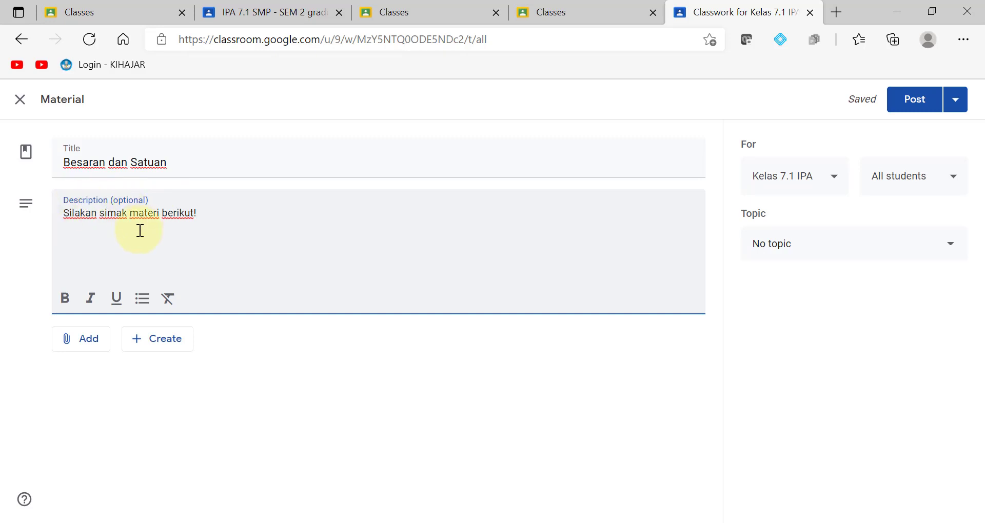
Search YouTube for a besaran dan satuan video and attach "BESARAN DAN SATUAN 7 SMP Materi 1 ERA PANDEMI" to the material.
left_click(88, 349)
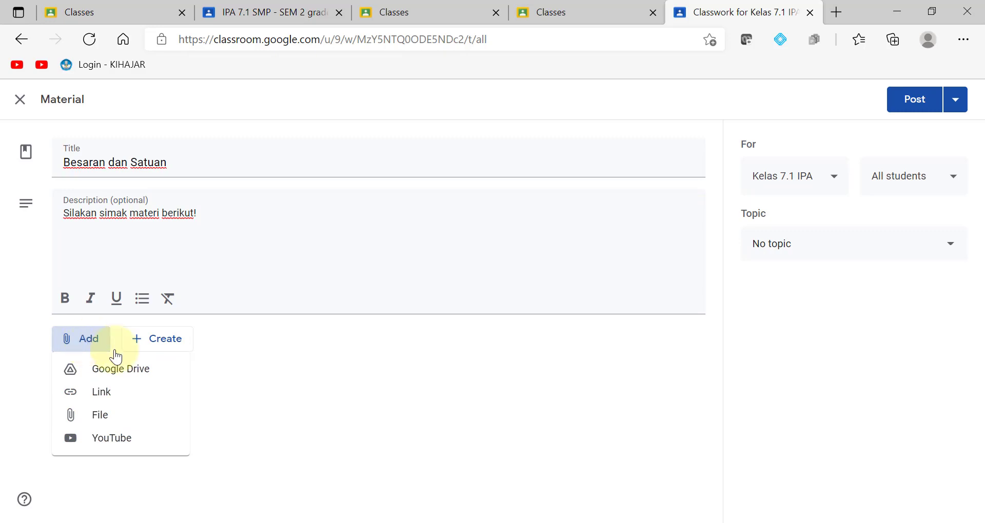
left_click(113, 444)
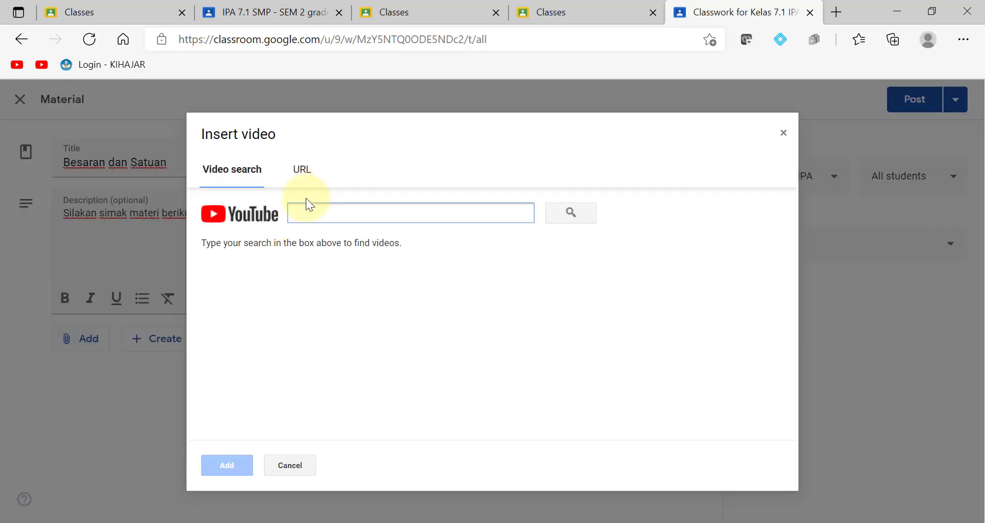
type("besaran dan satuan julia")
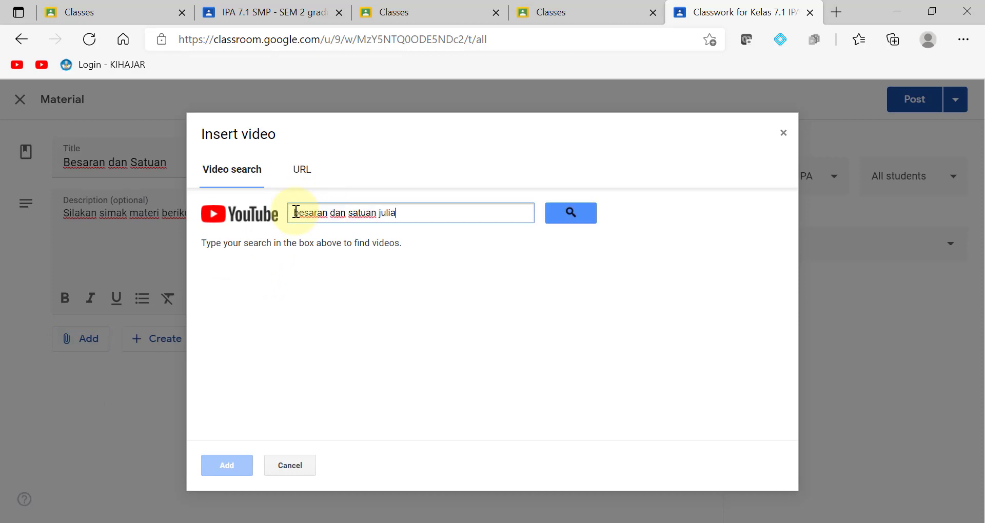
key("Return")
left_click(330, 410)
left_click(227, 465)
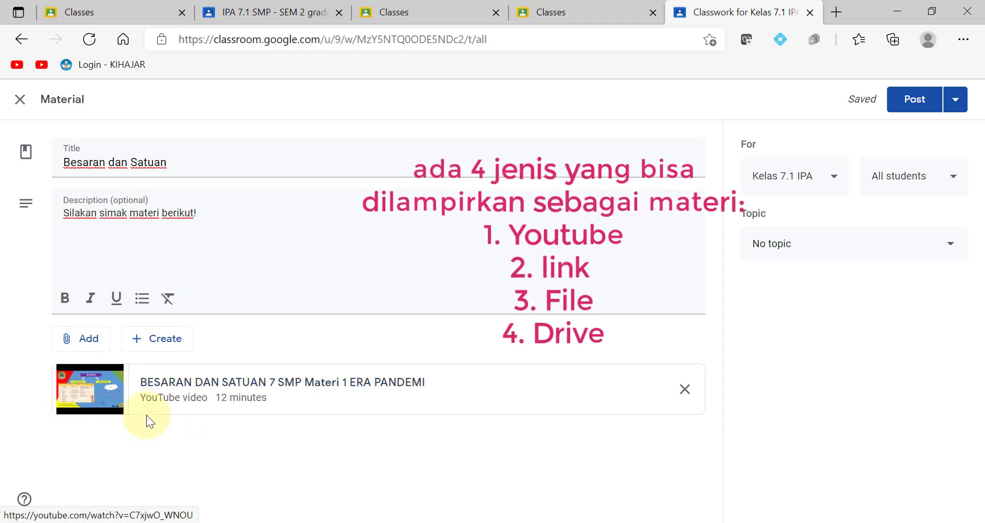
Begin adding a link attachment to the material and switch to the Chrome window to find a source.
left_click(83, 344)
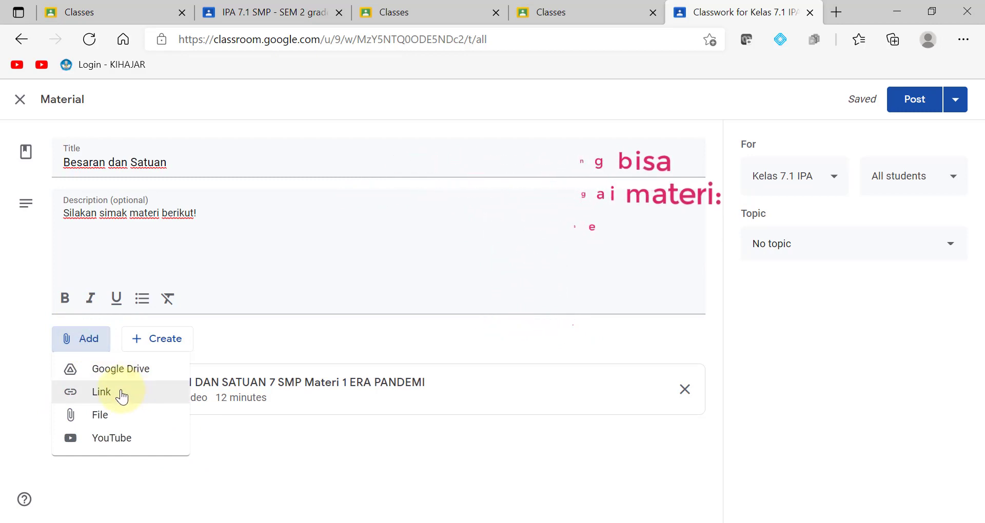
left_click(121, 393)
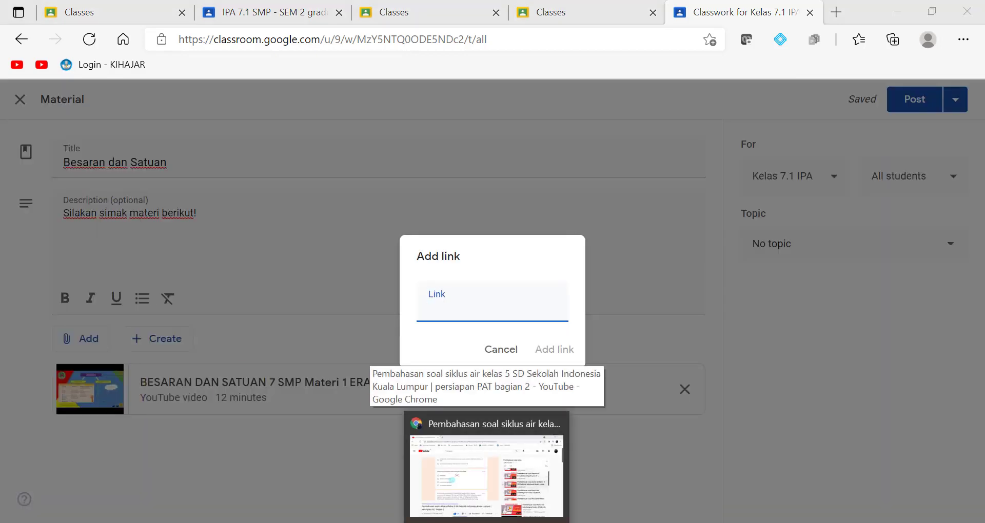
left_click(488, 452)
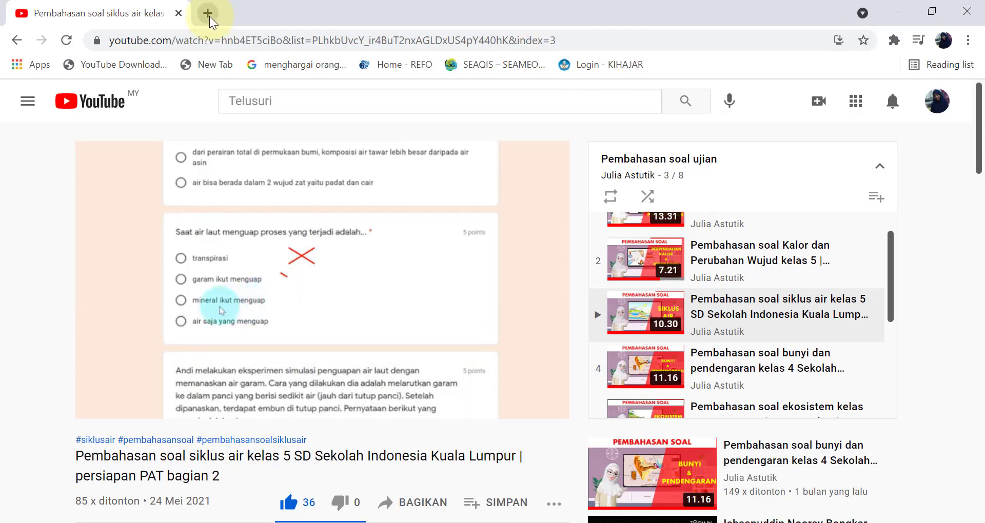
Search Google in a new tab for "besaran dan satuan kelas 7 SMP" and open the matrapendidikan.com article.
left_click(208, 14)
left_click(329, 323)
type("besaran dan satuan ")
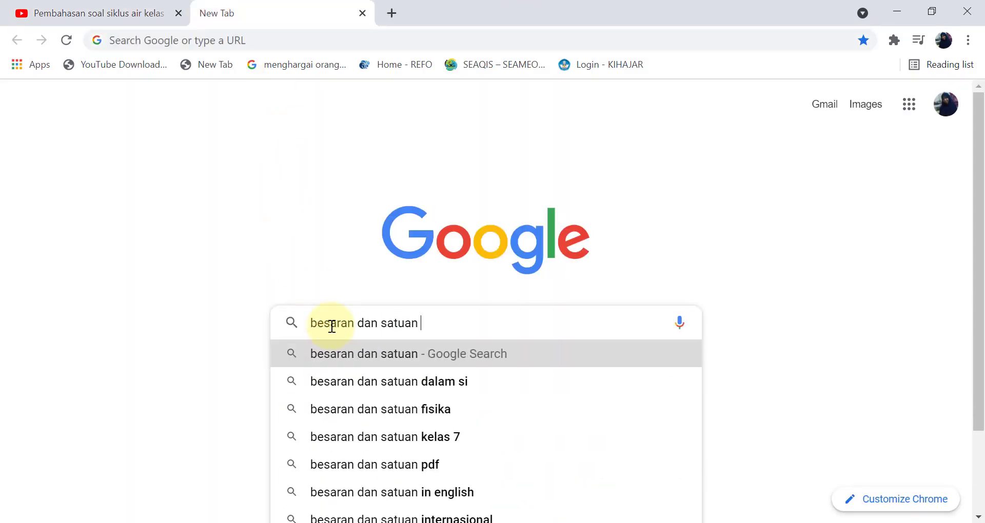
type("kelas 7 SMP")
key("Return")
scroll(345, 198, "down", 6)
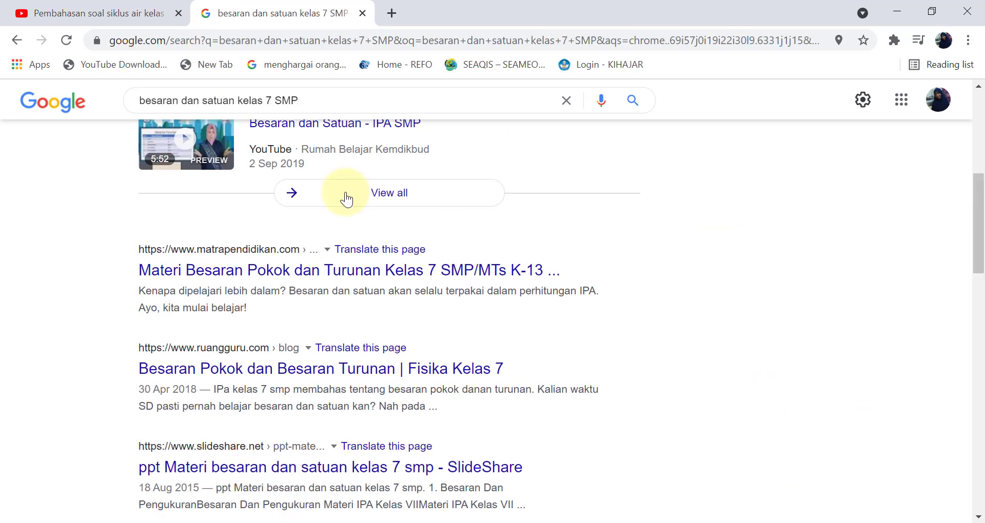
left_click(247, 276)
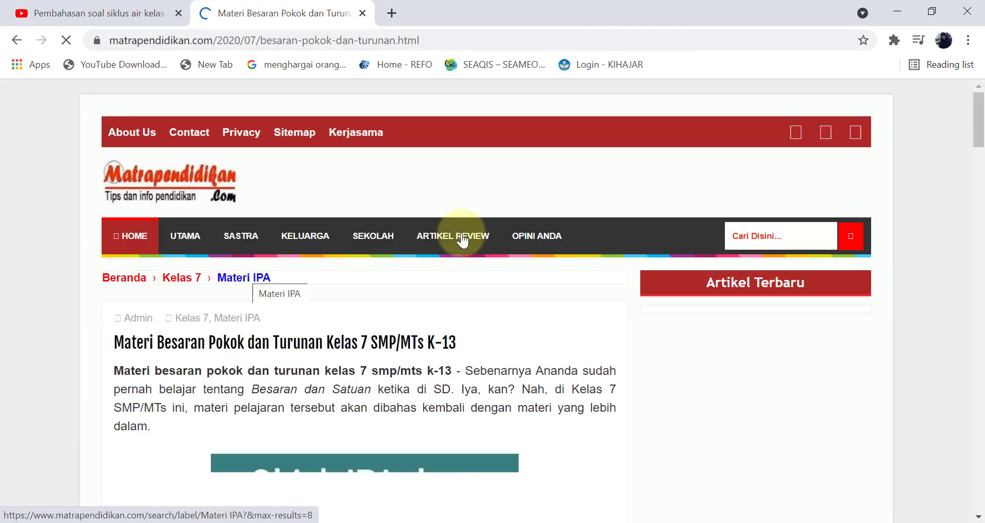
Copy the matrapendidikan.com article's URL and attach it as a link to the Besaran dan Satuan material in the Classroom window.
mouse_move(978, 144)
left_mouse_down()
mouse_move(977, 188)
mouse_move(977, 135)
left_mouse_up()
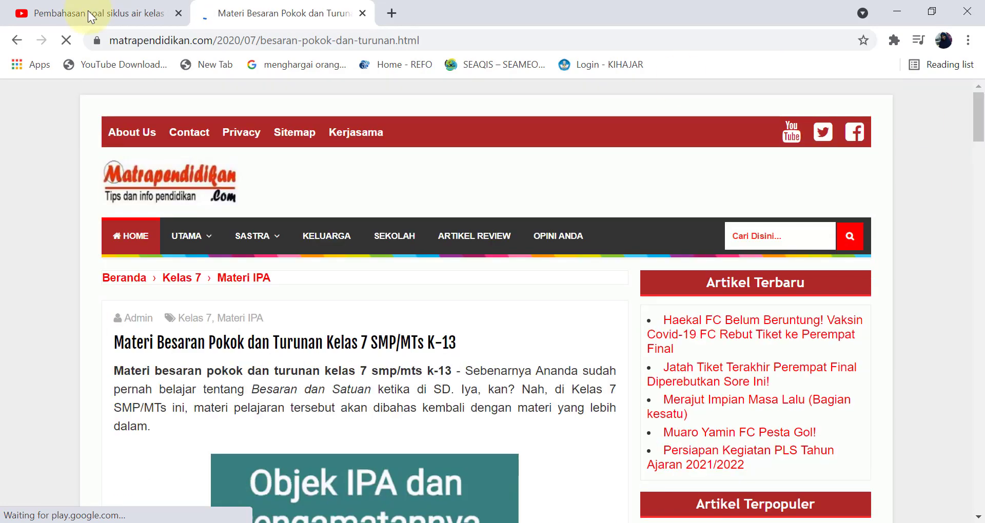
left_click(113, 40)
right_click(113, 39)
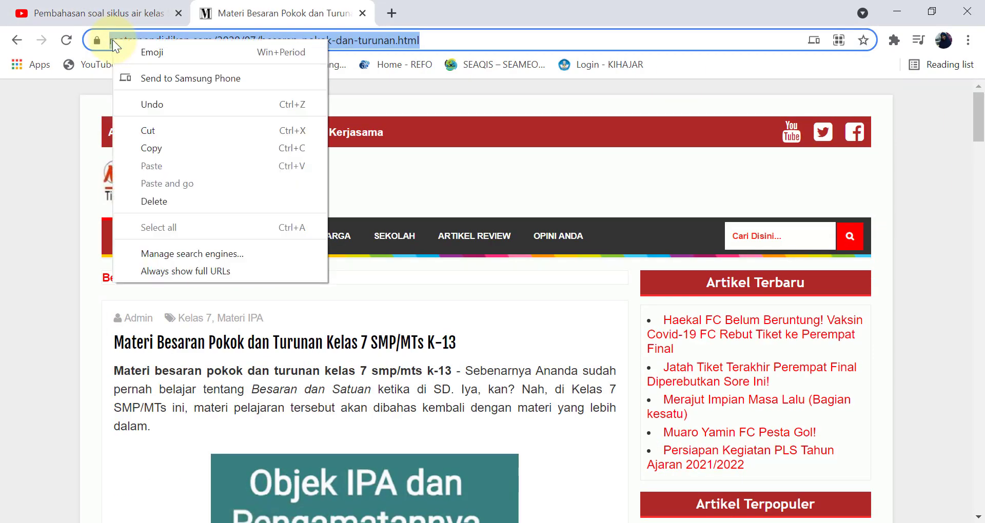
left_click(165, 148)
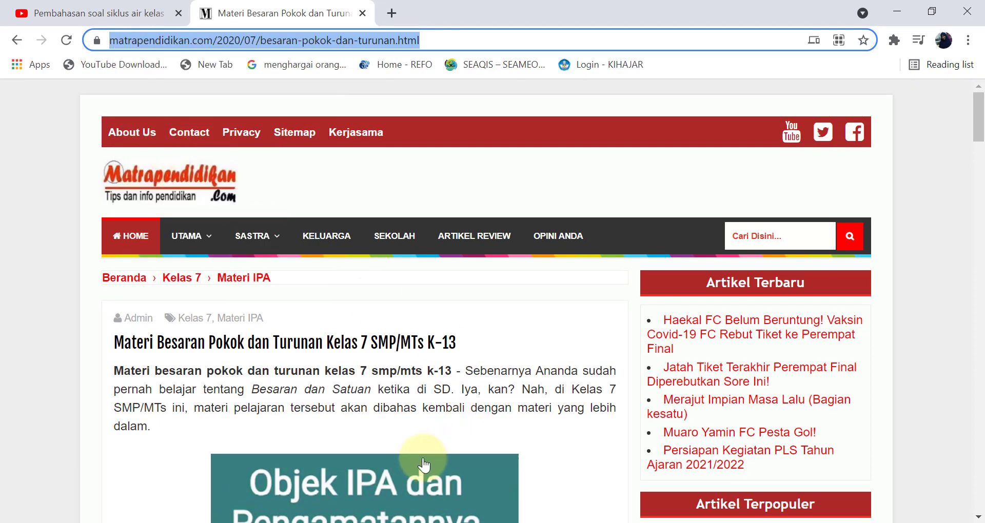
left_click(430, 522)
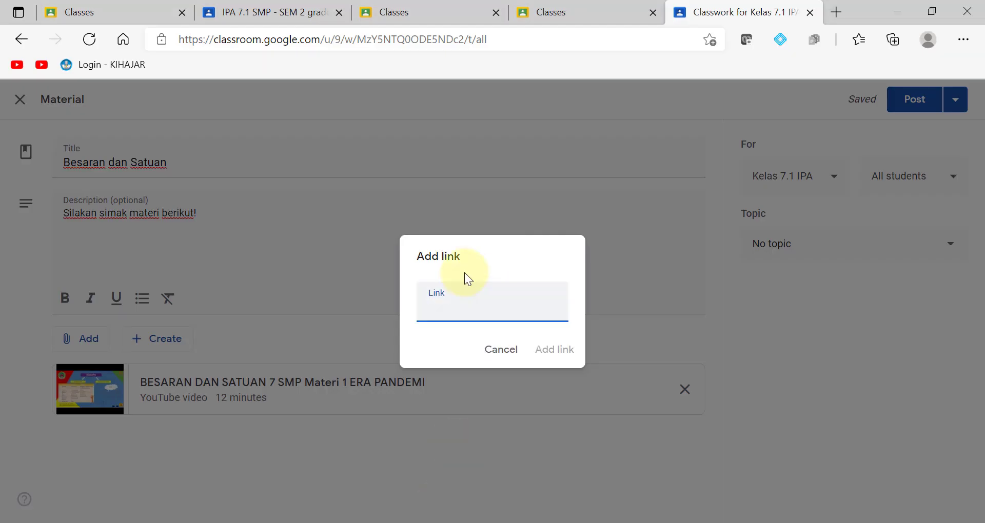
left_click(561, 351)
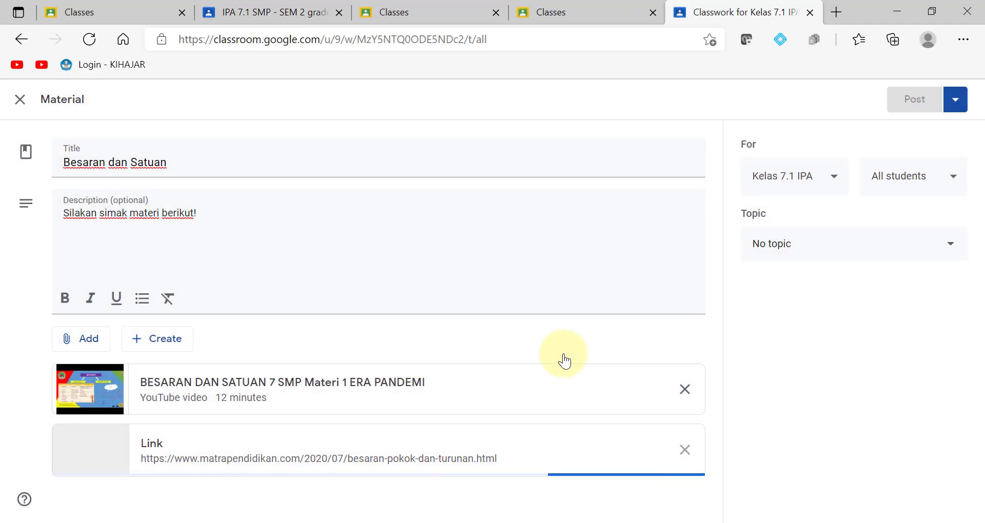
Upload the Word file "Besaran dan Satuan" from the kelas 7 folder as an attachment to the material.
left_click(92, 347)
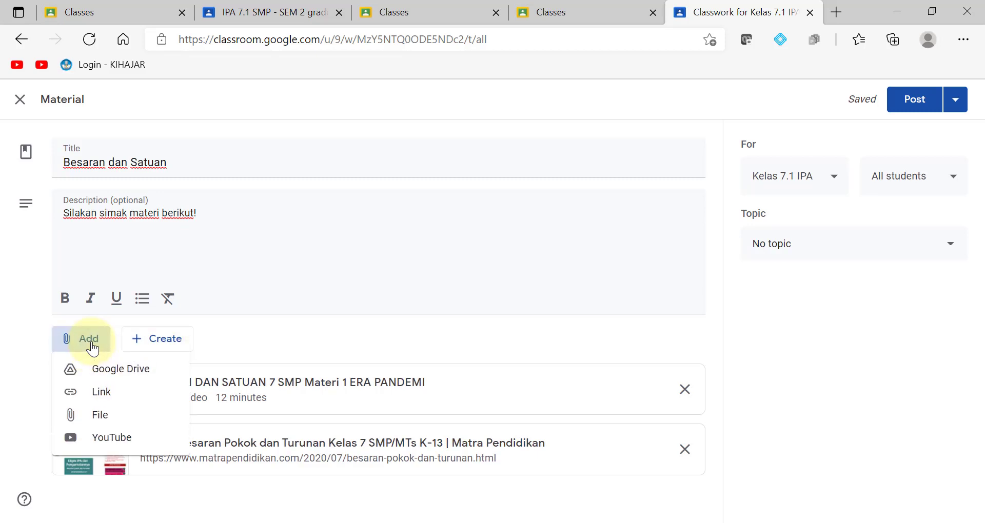
left_click(101, 421)
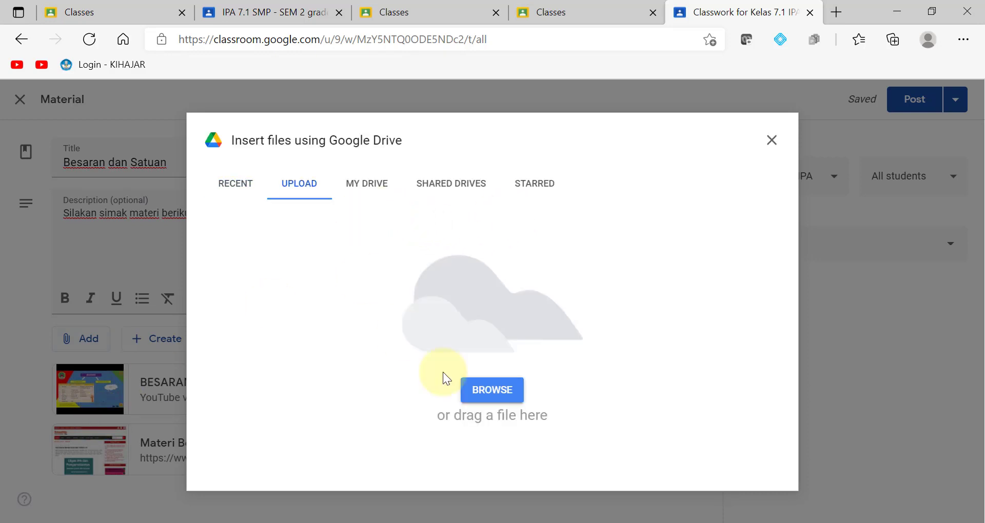
left_click(488, 396)
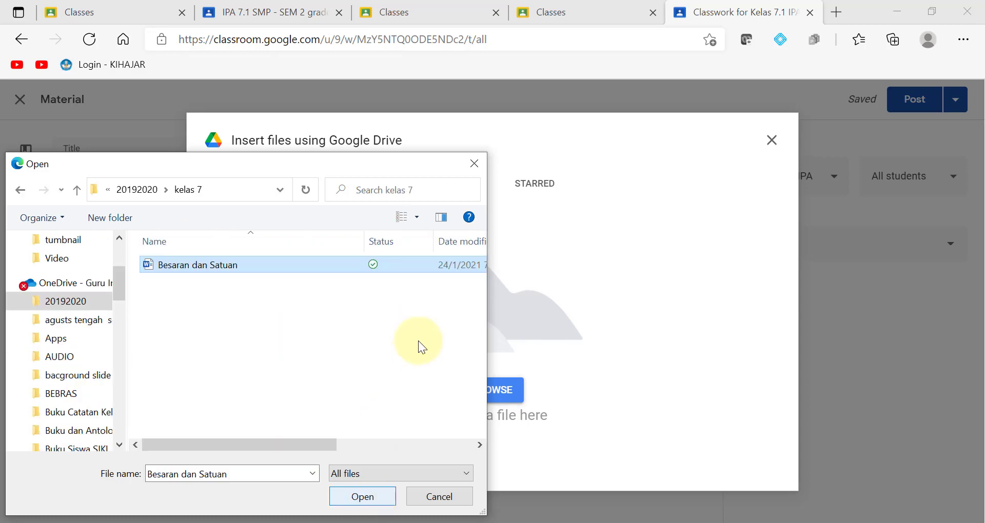
left_click(362, 496)
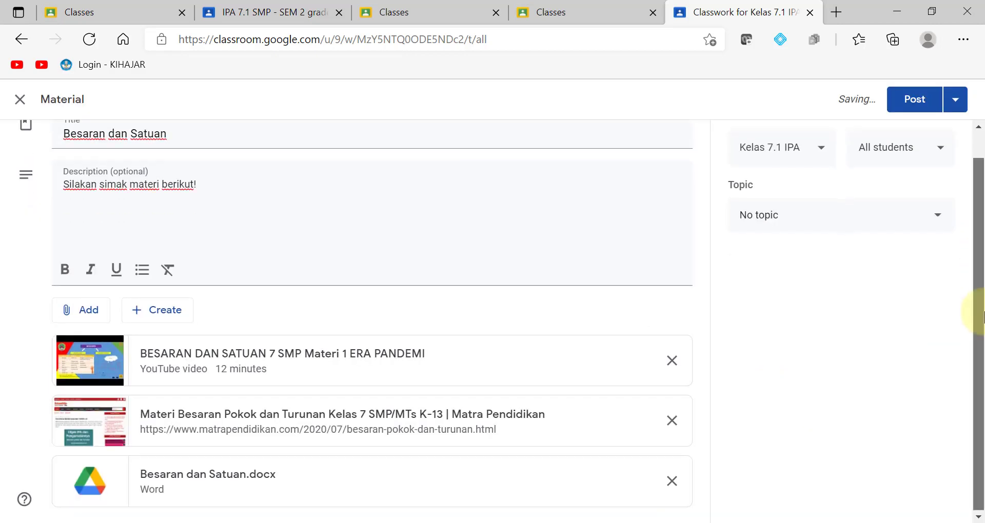
left_click(87, 309)
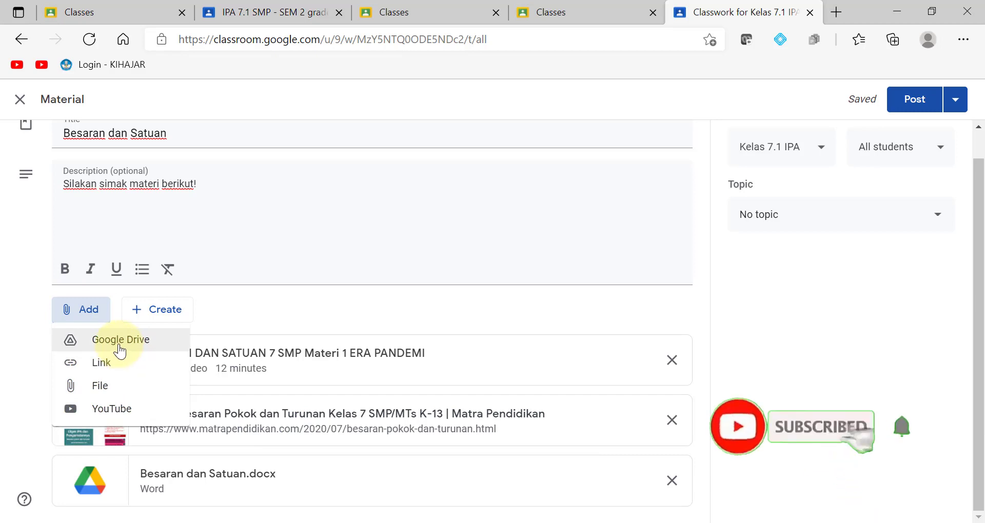
left_click(825, 429)
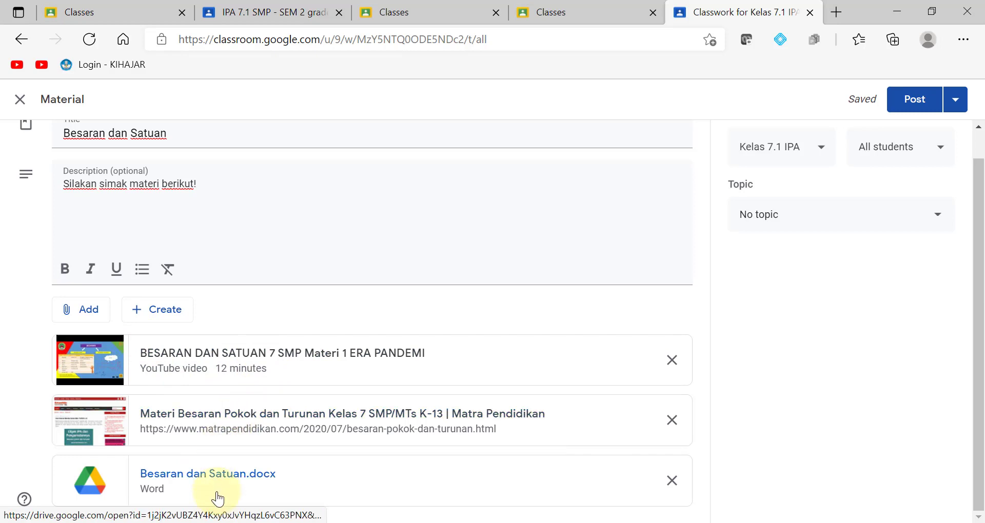
Post the Besaran dan Satuan material under the PENGUKURAN topic to both Kelas 7.1 and Kelas 7.2.
left_click(919, 224)
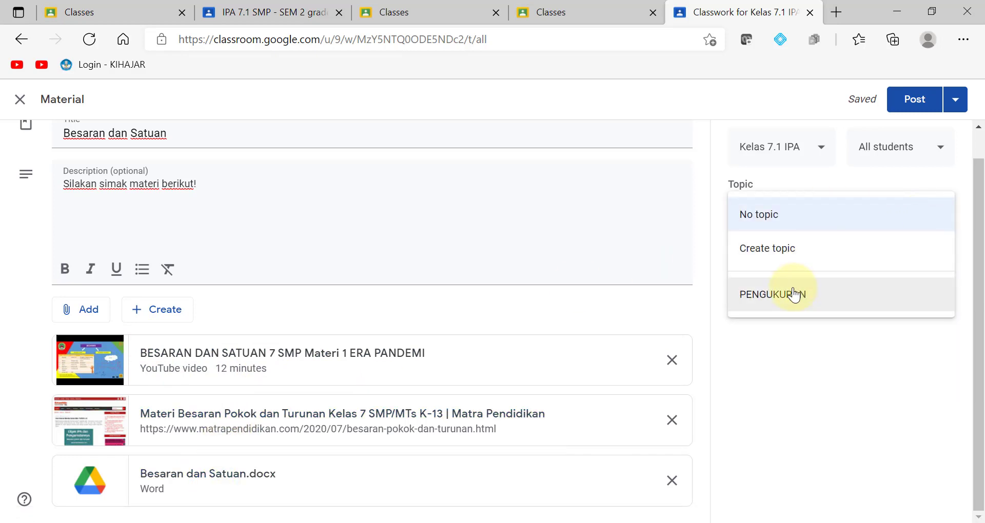
left_click(786, 304)
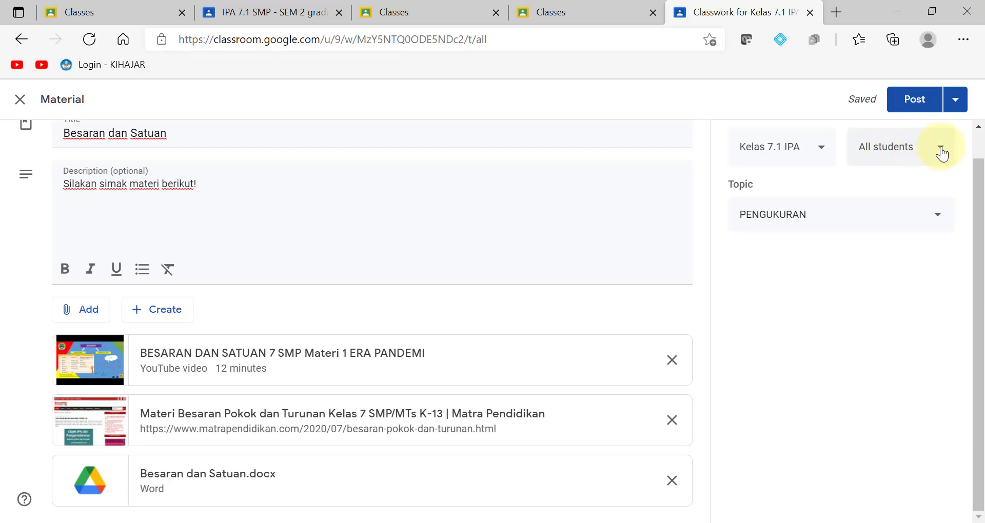
left_click(820, 149)
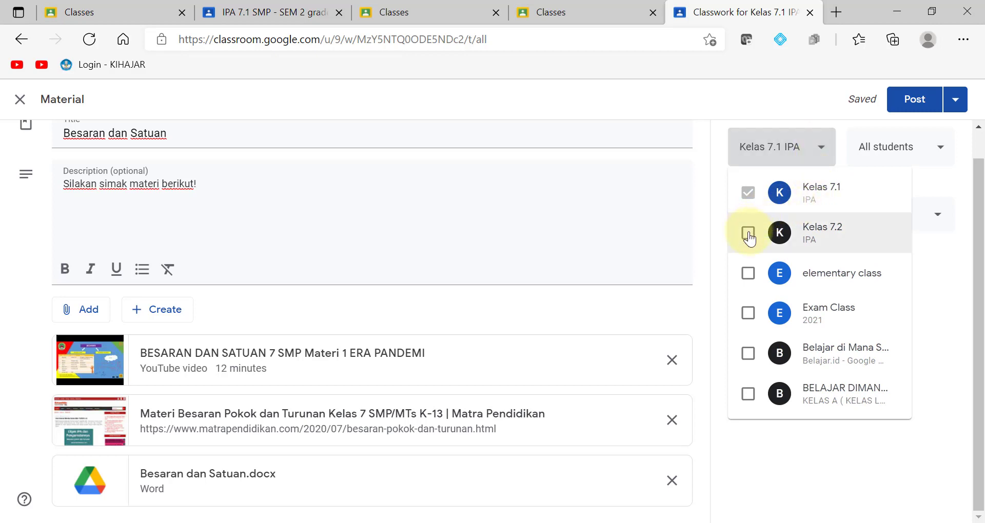
left_click(748, 234)
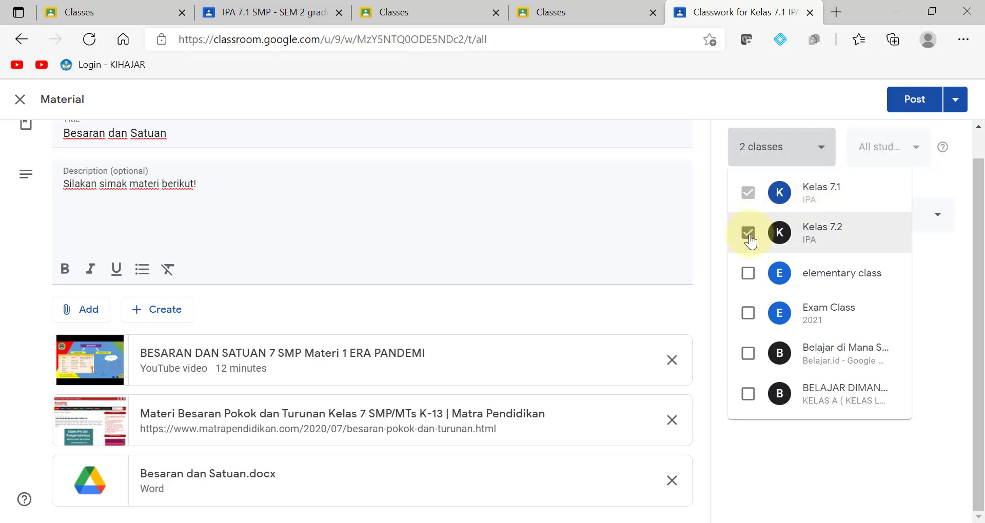
left_click(912, 105)
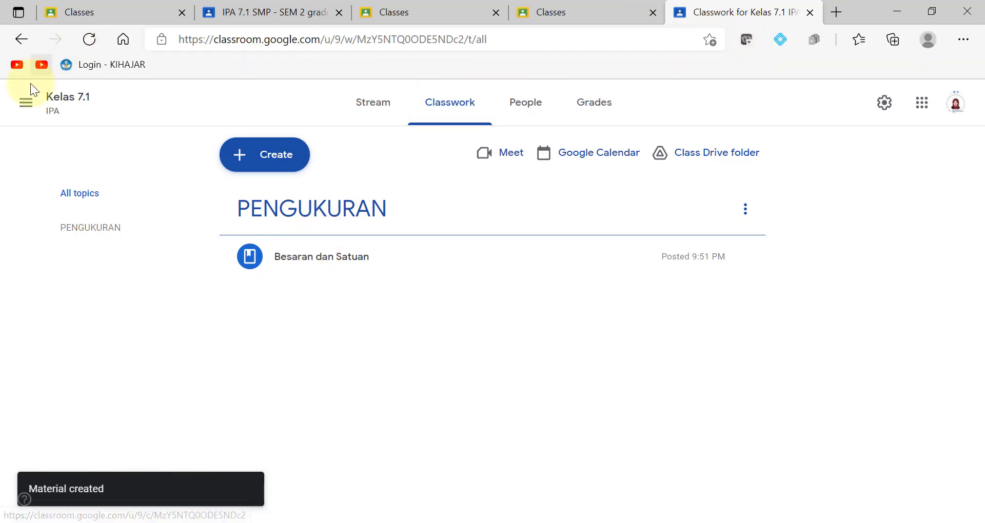
Switch to the Kelas 7.2 class and open its classwork.
left_click(25, 103)
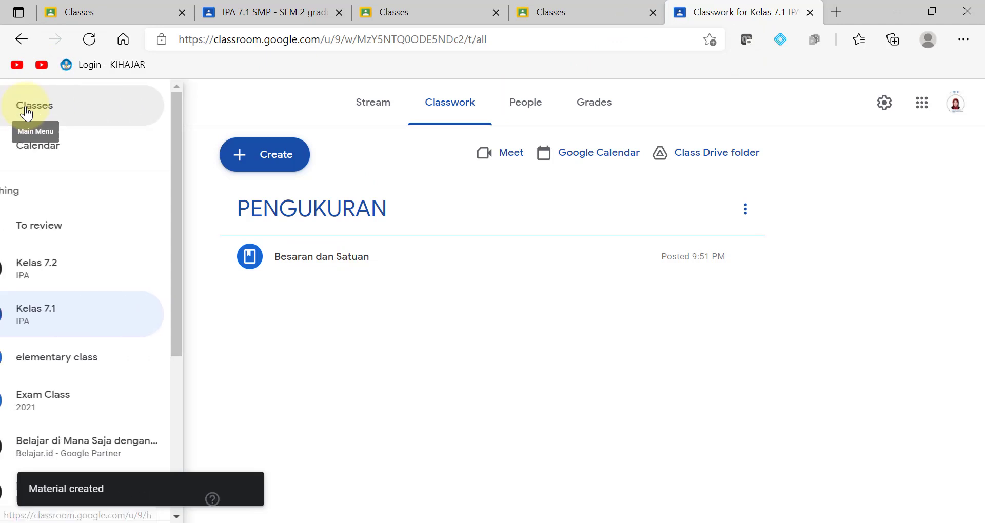
left_click(103, 282)
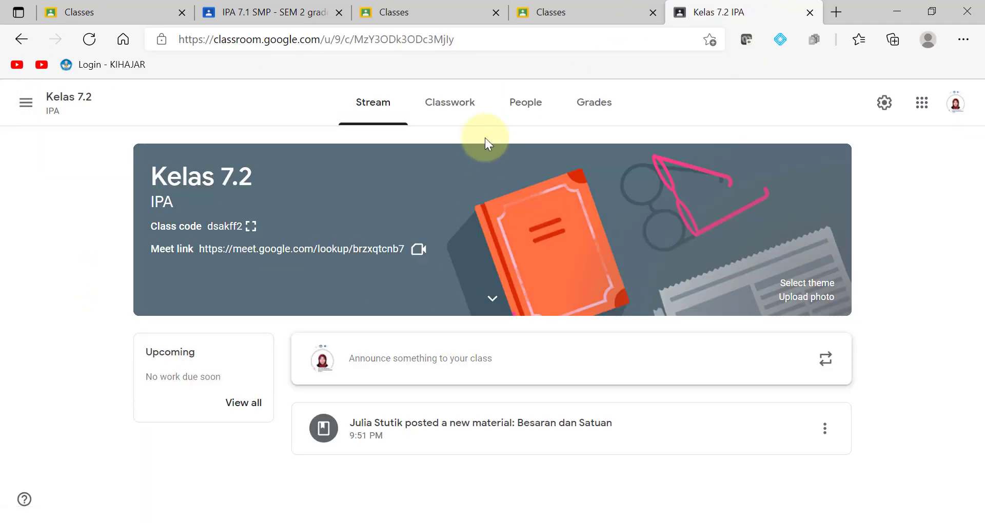
left_click(451, 111)
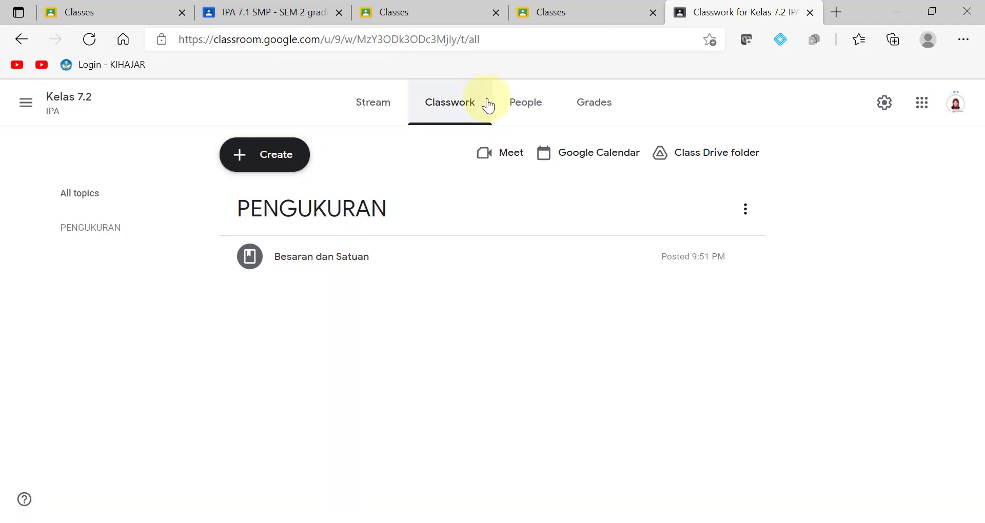
Add a classwork topic named "KLASIFIKASI MAKHLUK HIDUP" to Kelas 7.2.
left_click(275, 164)
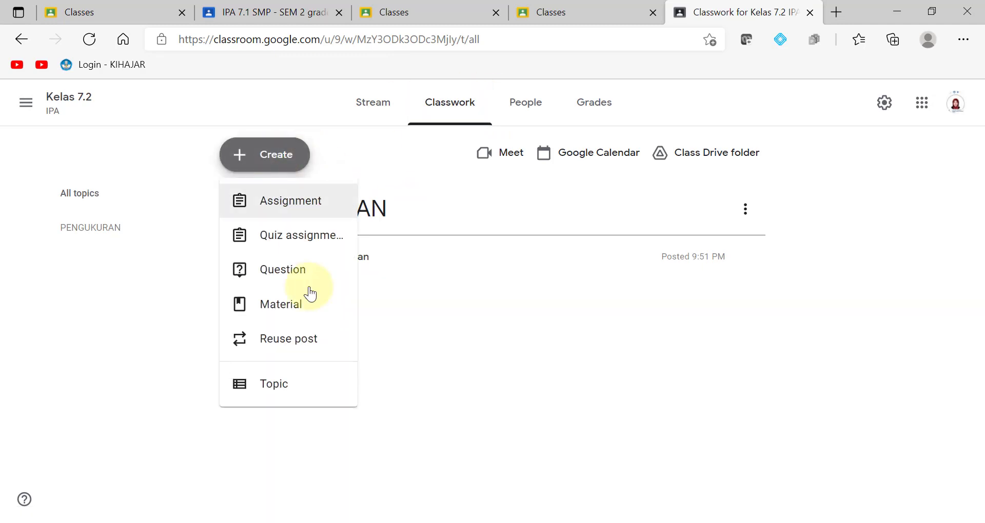
left_click(275, 395)
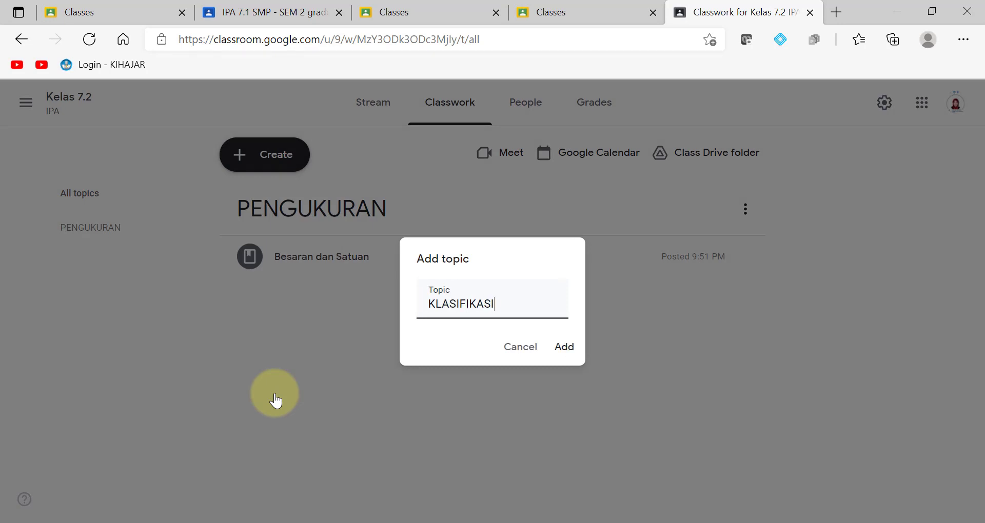
type("KLASIFIKASI MAKHLUK HIDUP")
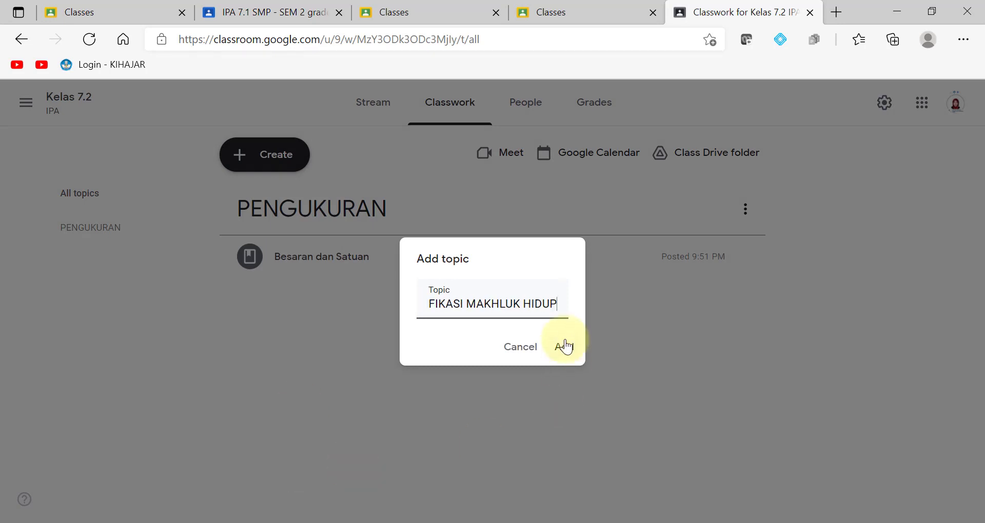
left_click(565, 346)
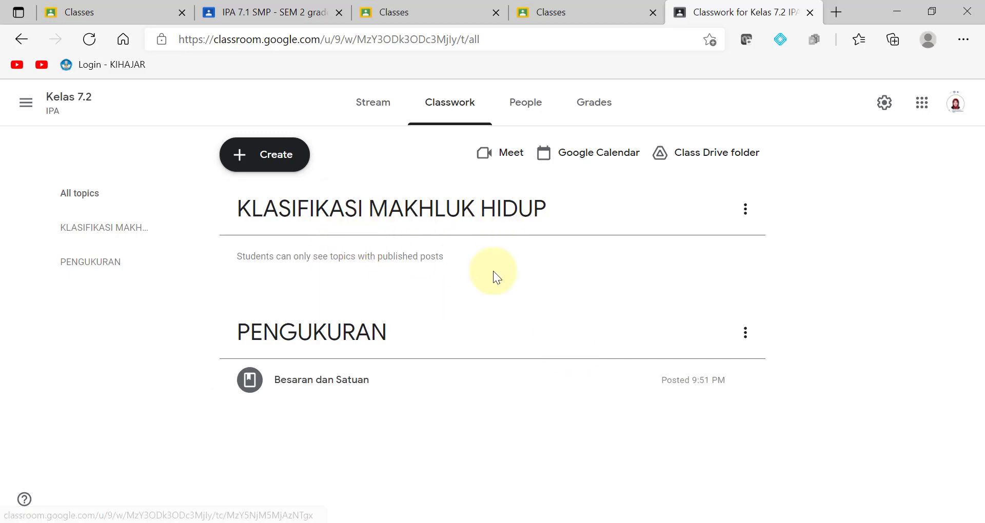
Create a material in Kelas 7.2 titled "Klasifikasi Makhluk Hidup" with the description "Silakan simak materi berikut!".
left_click(256, 169)
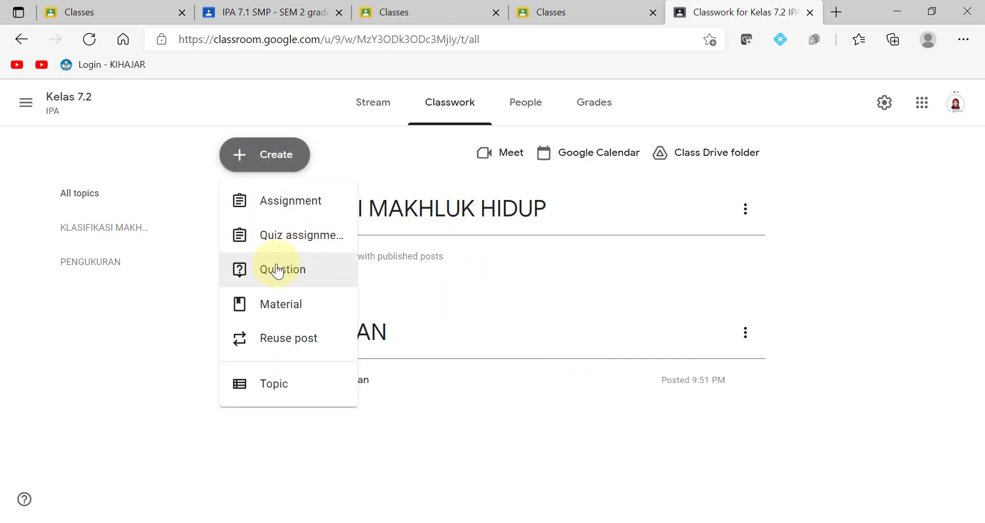
left_click(279, 305)
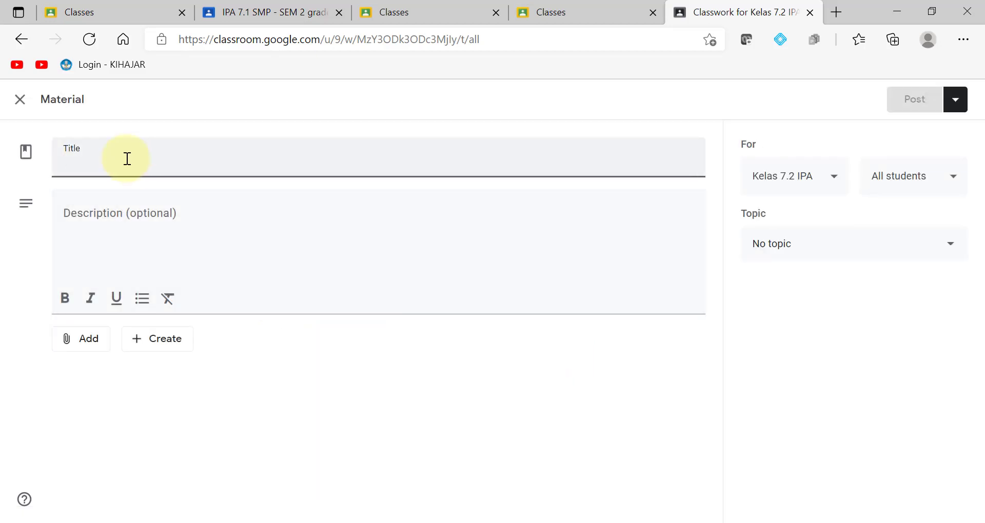
type("Klasifikasi Makhluk H")
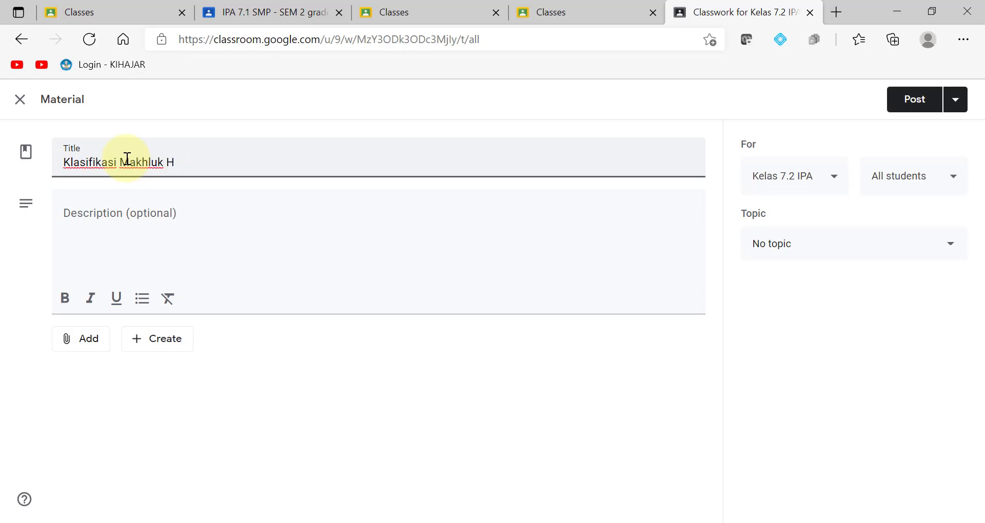
type("idup")
left_click(103, 220)
type("Silakan Simak Materi ")
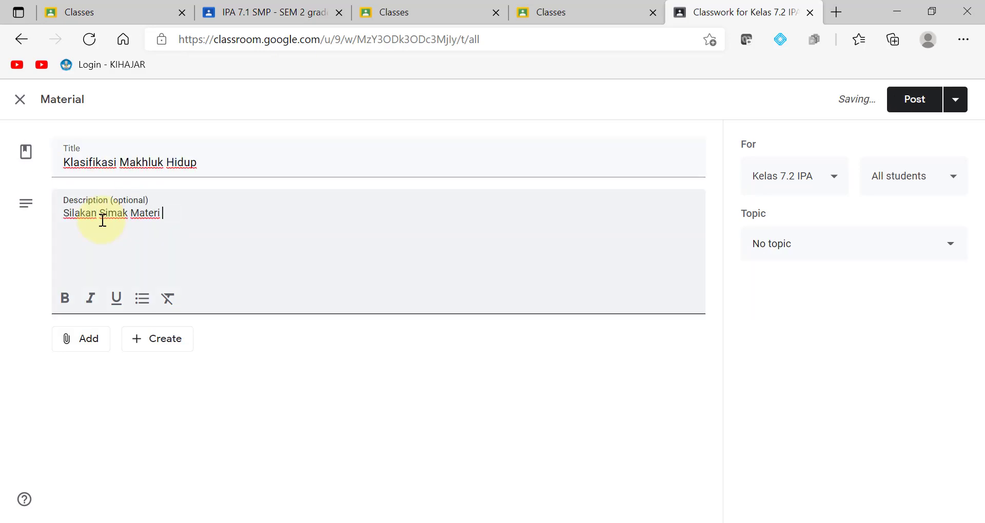
type("berikut!")
left_click(104, 213)
key("BackSpace")
type("s")
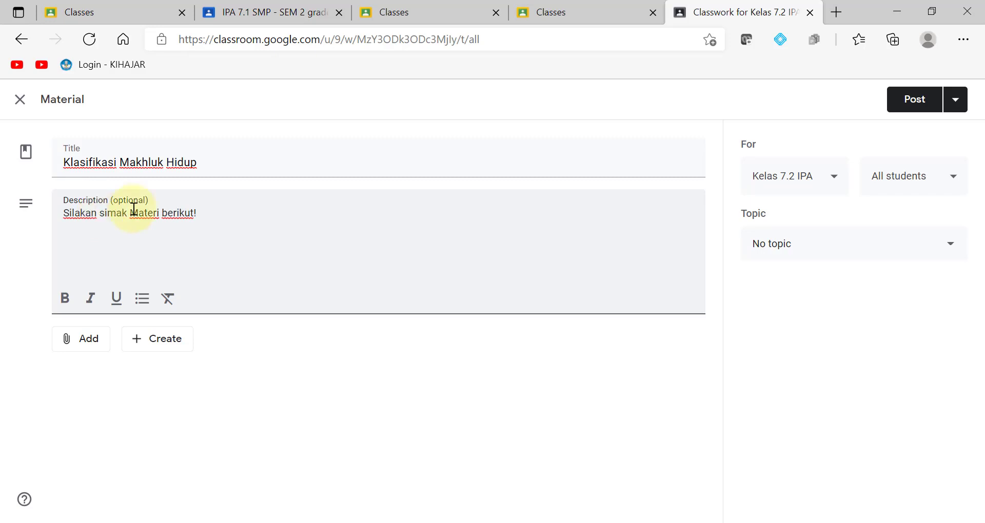
left_click(134, 210)
key("BackSpace")
type("m")
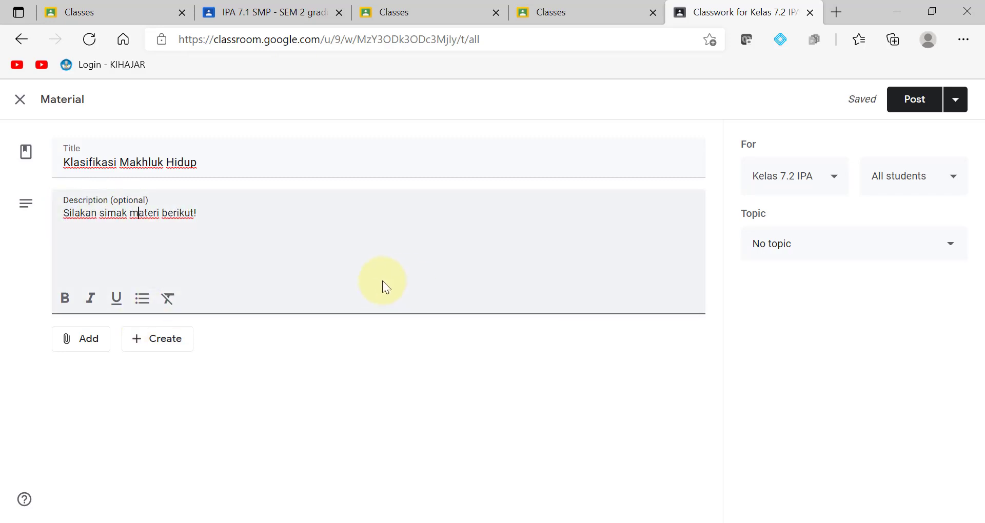
Search YouTube for "klasifikasi makhluk hidup", attach "Klasifikasi Makhluk Hidup | Materi IPA Kelas 7", and assign the material to the KLASIFIKASI MAKHLUK HIDUP topic.
left_click(85, 344)
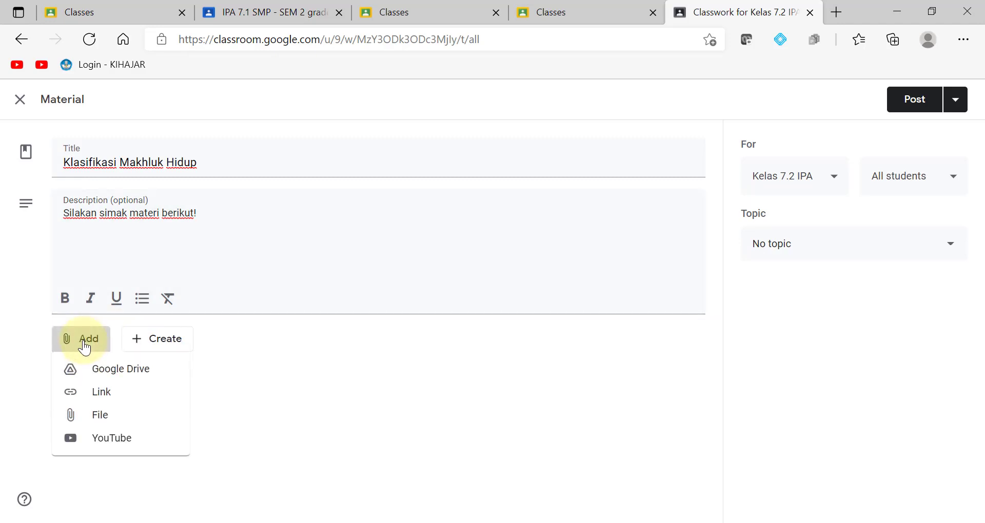
left_click(124, 453)
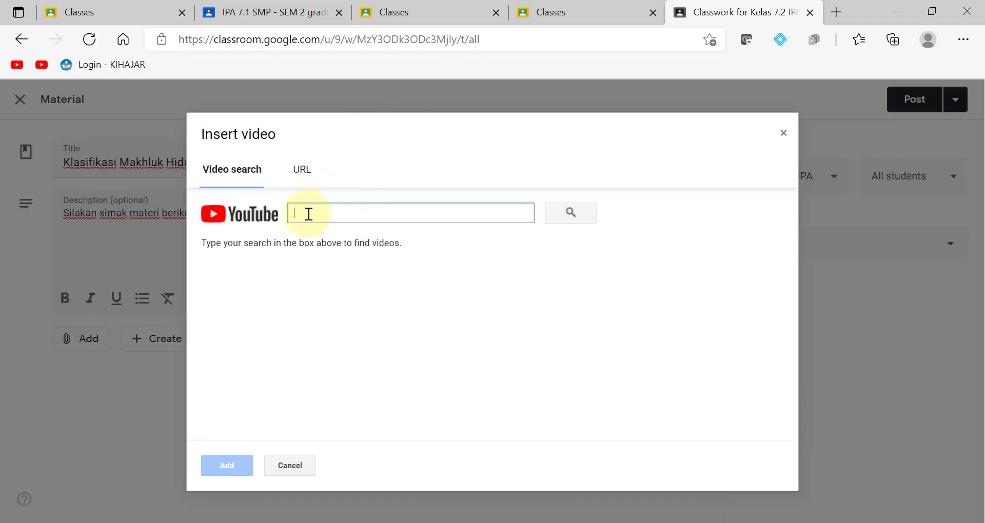
type("klasifikasi makhluk hidup")
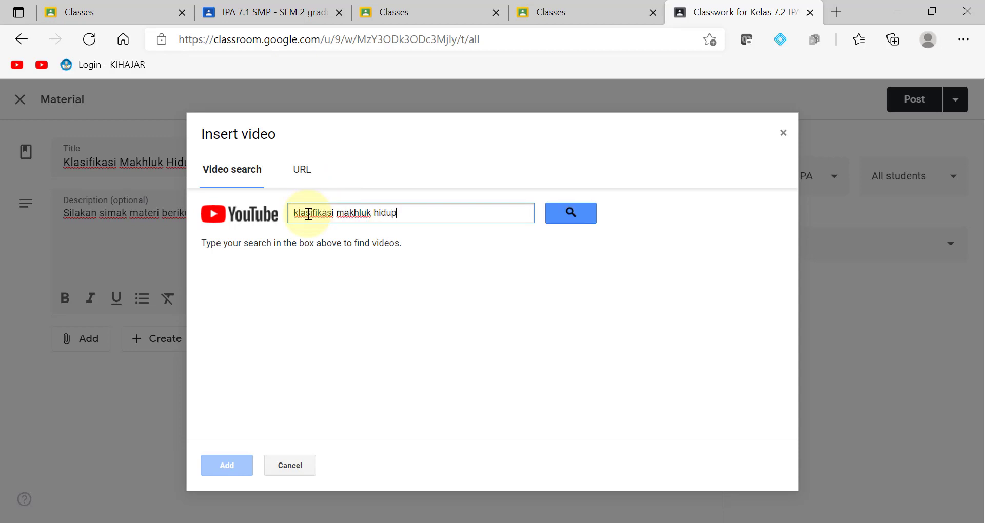
left_click(222, 469)
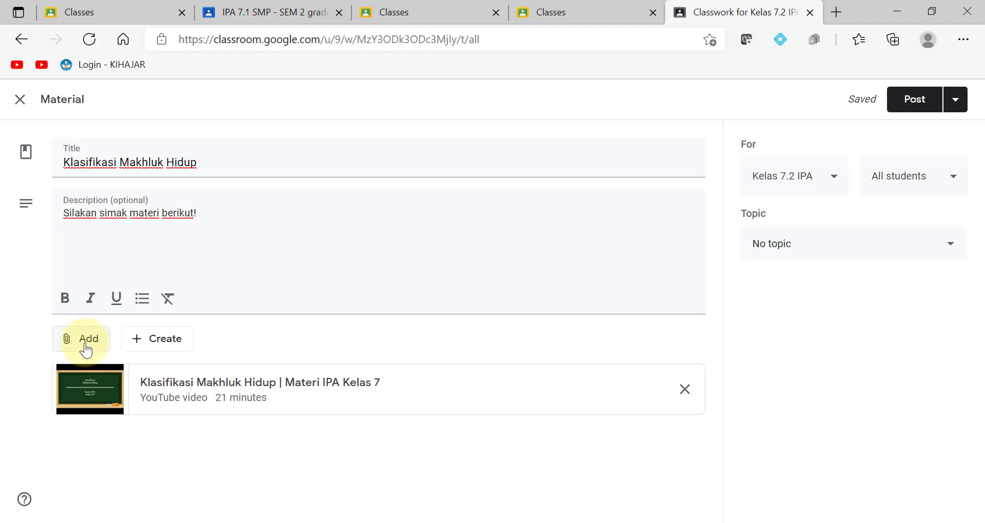
left_click(952, 249)
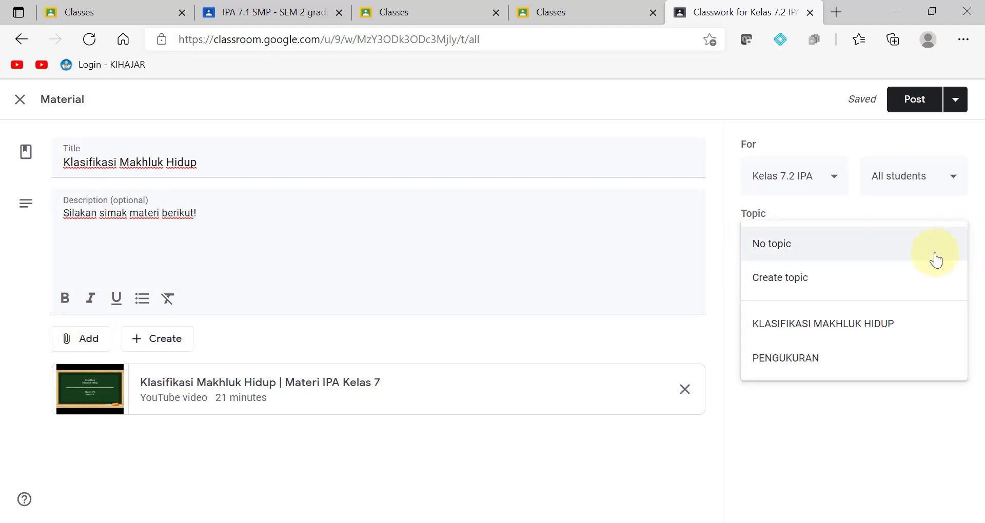
left_click(800, 326)
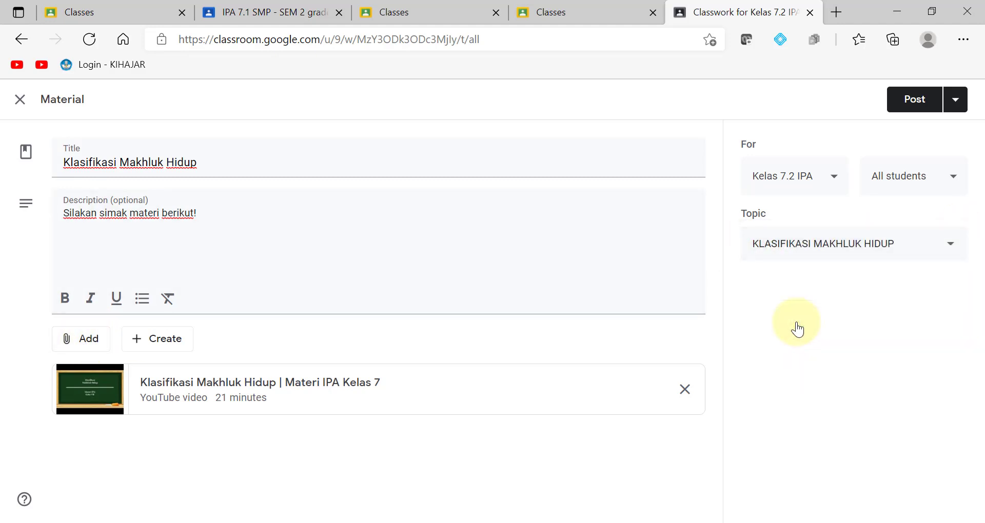
Share the Klasifikasi Makhluk Hidup material with Kelas 7.1 as well and post it.
left_click(830, 179)
left_click(762, 264)
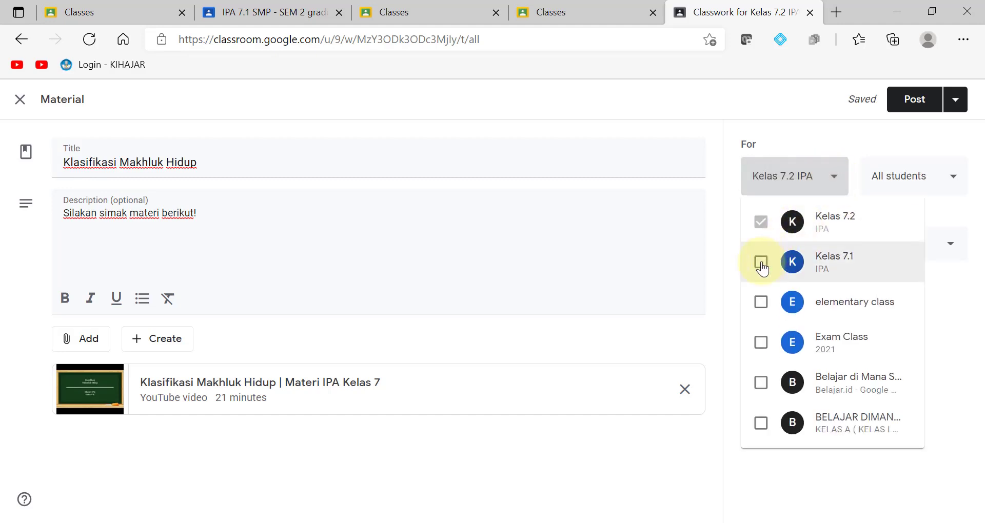
left_click(914, 99)
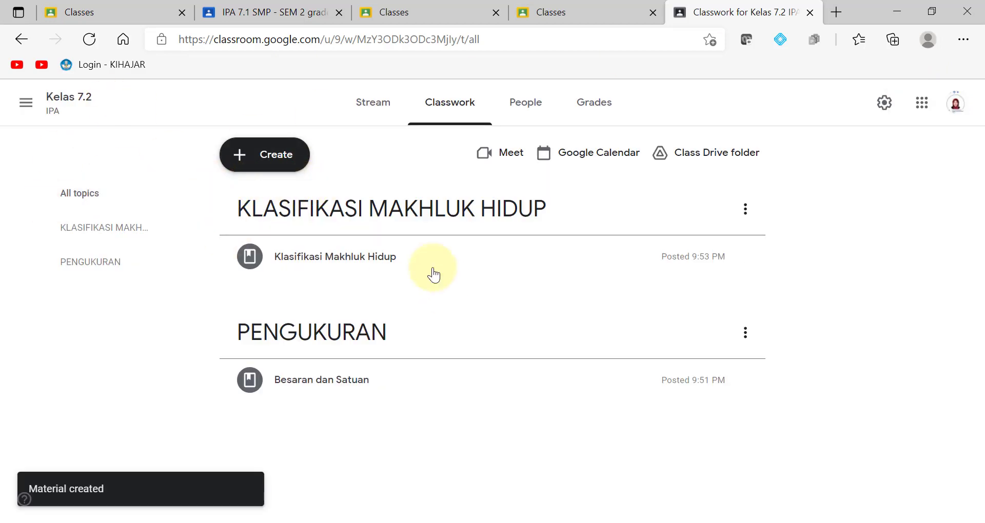
Switch to the Kelas 7.1 class and open its classwork.
left_click(26, 103)
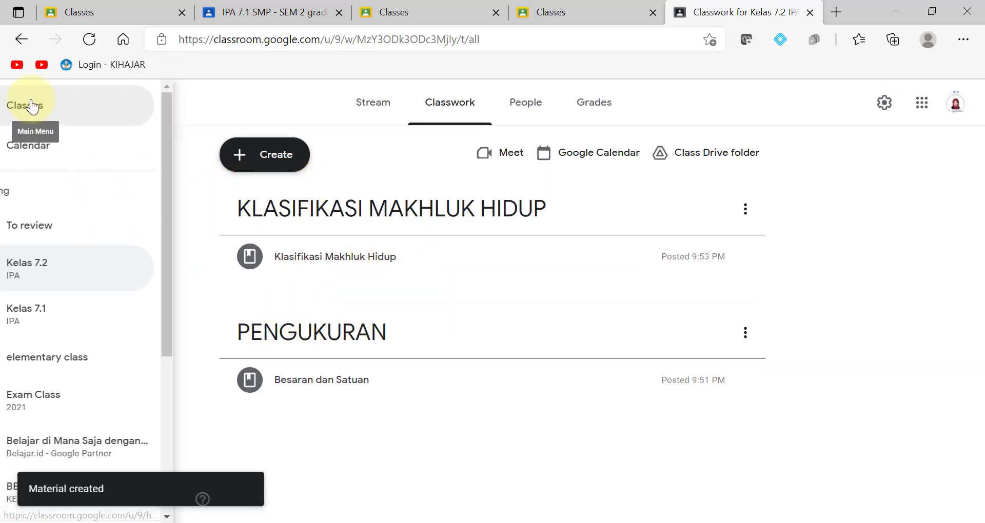
left_click(88, 322)
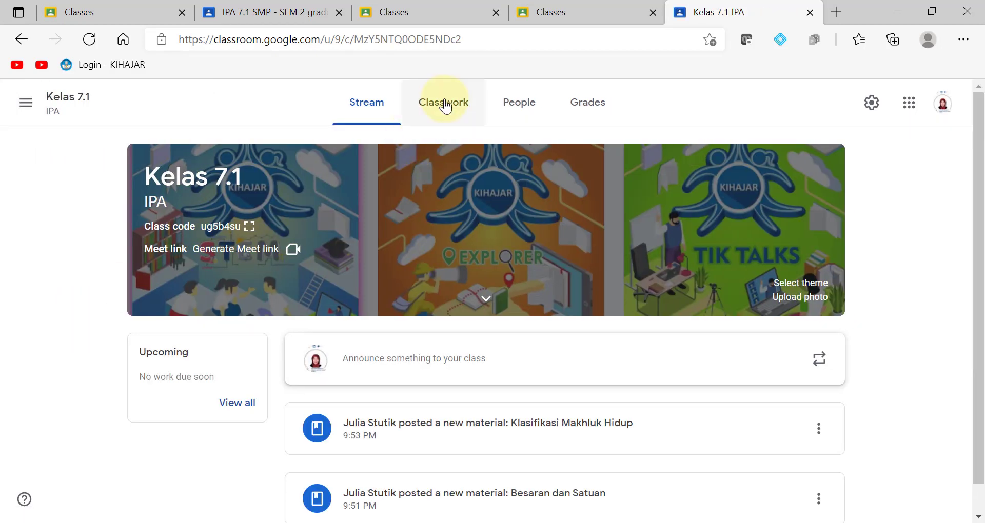
left_click(446, 105)
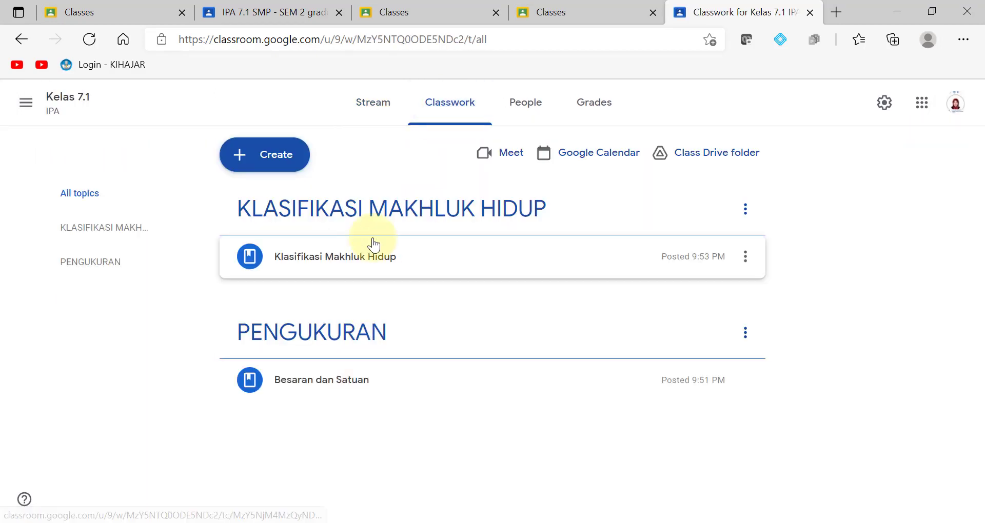
Create an assignment in Kelas 7.1 titled "Tugas menentukan besaran pokok yang ada di rumah".
left_click(268, 164)
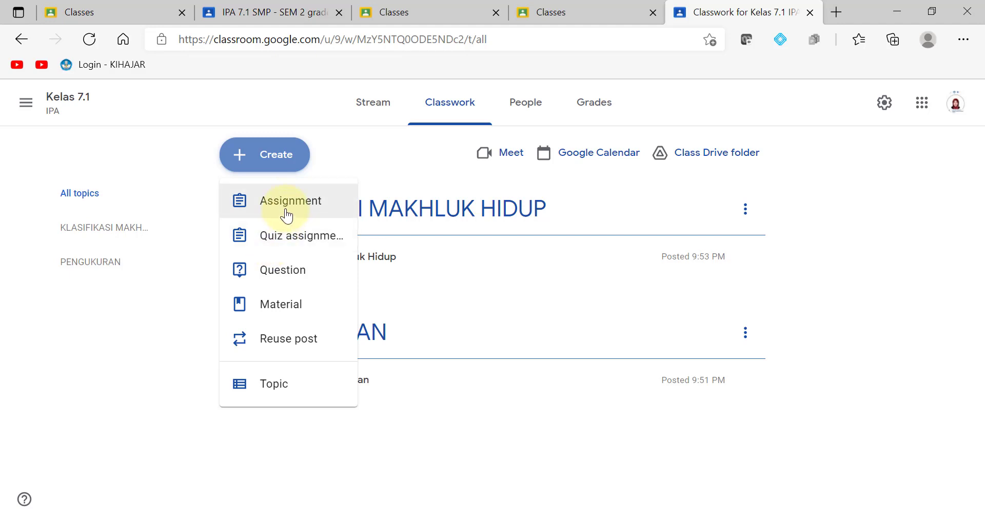
left_click(287, 216)
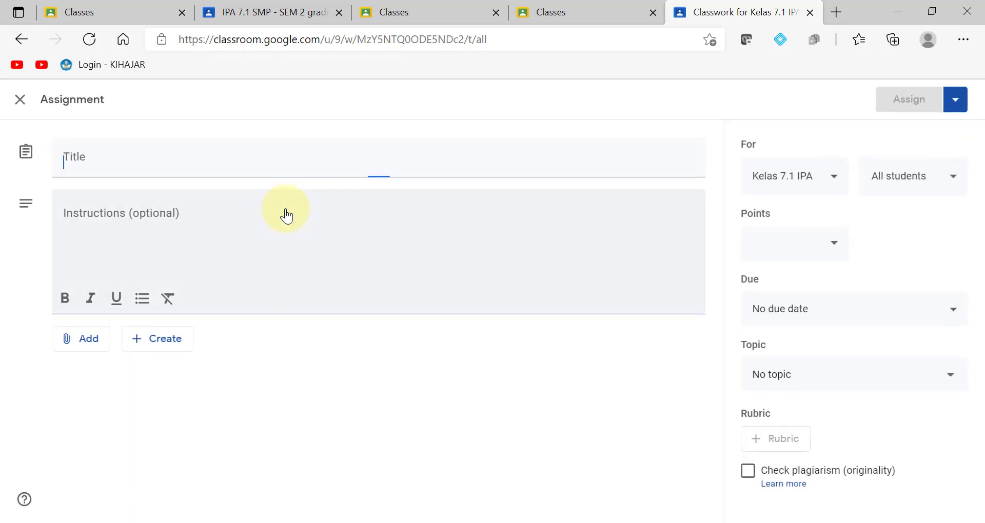
type("Tugas menen")
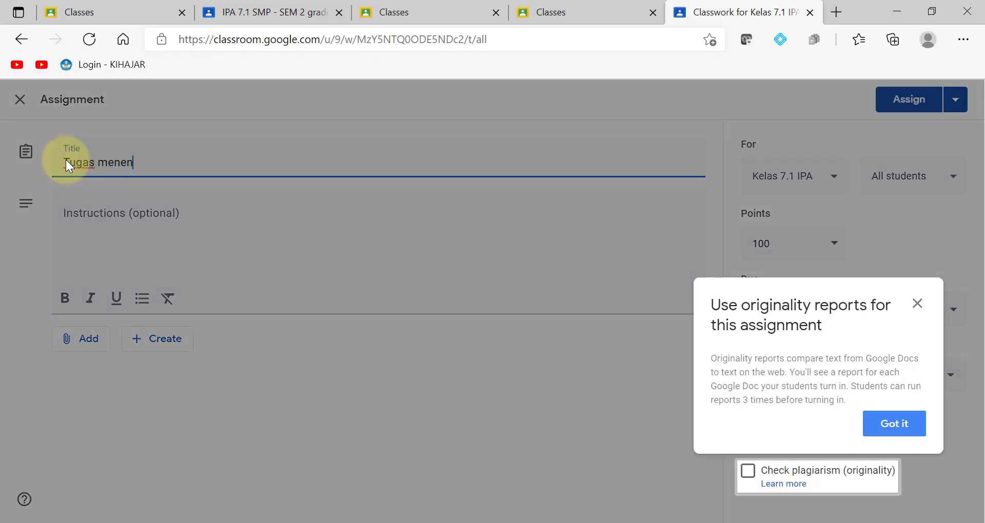
type("tukan besara")
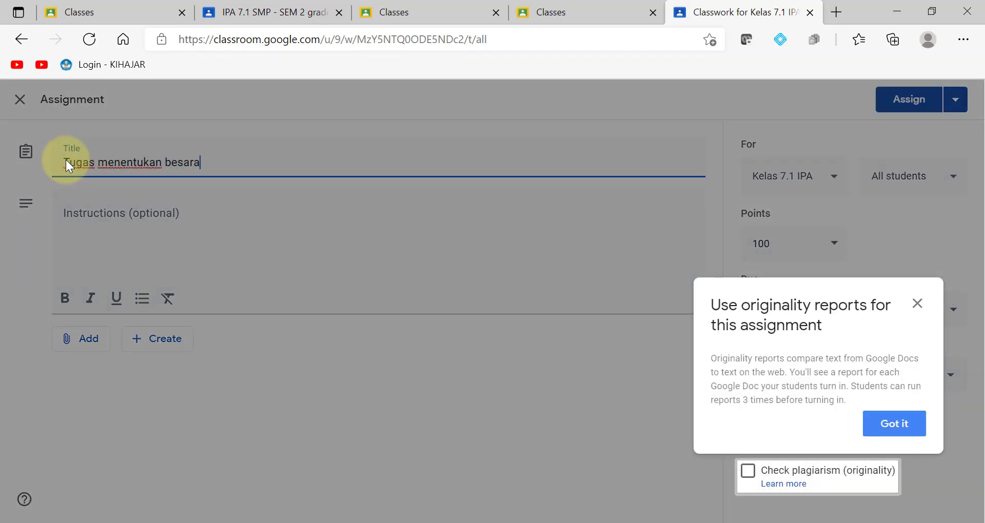
type("n pokok yang ada di rumah")
Enter the instructions "Silakan amati lingkungan rumahmu, dan tentukan besaran pokok yang kamu temui. Hasil investigasimu bisa dalam bentuk video, audio, atau foto catatanmu".
left_click(72, 213)
type("Silakan amati lingkungan rumahmu, dan tentukan besaran pokok yang kamu temu")
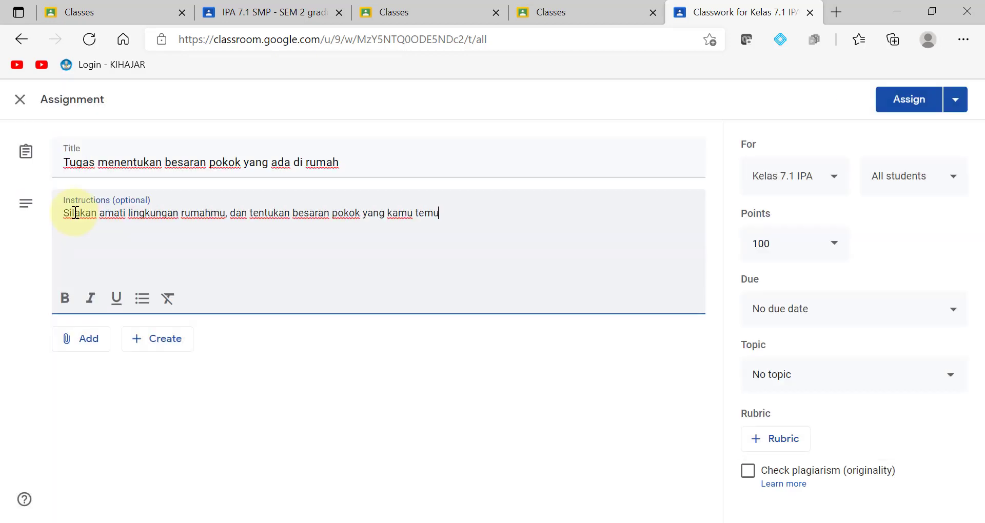
type("i. Hasil investigasimu bisa dalam bentuk video, audio, atau foto catatanmu")
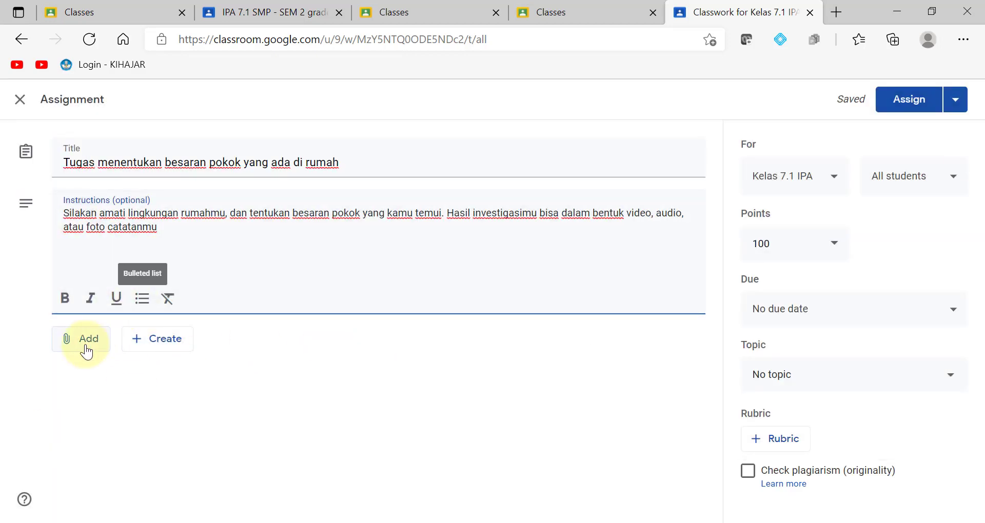
Set the assignment's due date to July 21, 2021 and its topic to PENGUKURAN.
left_click(953, 313)
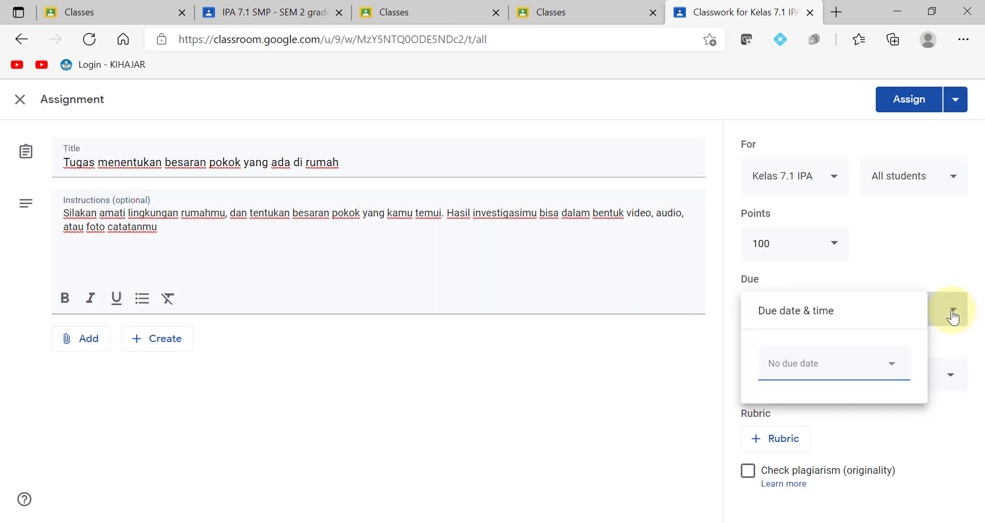
left_click(892, 374)
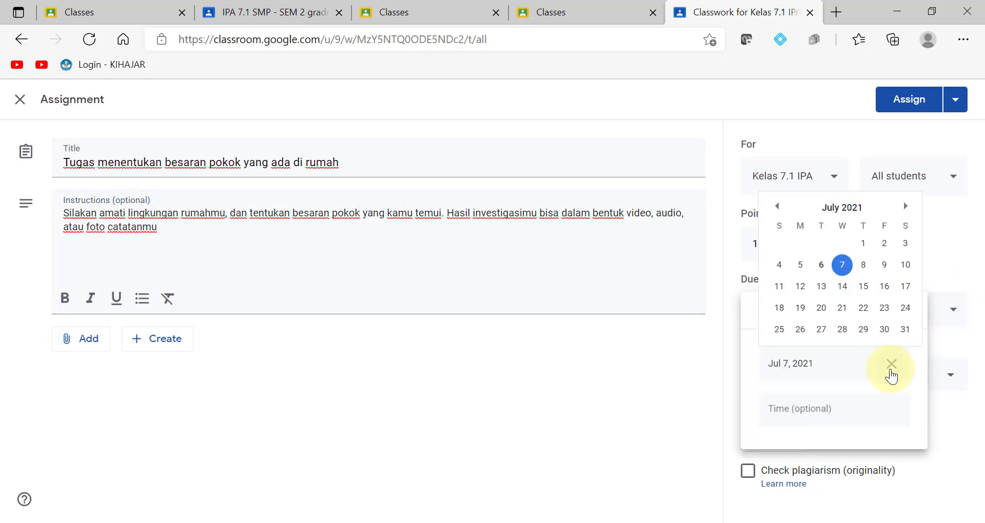
left_click(843, 310)
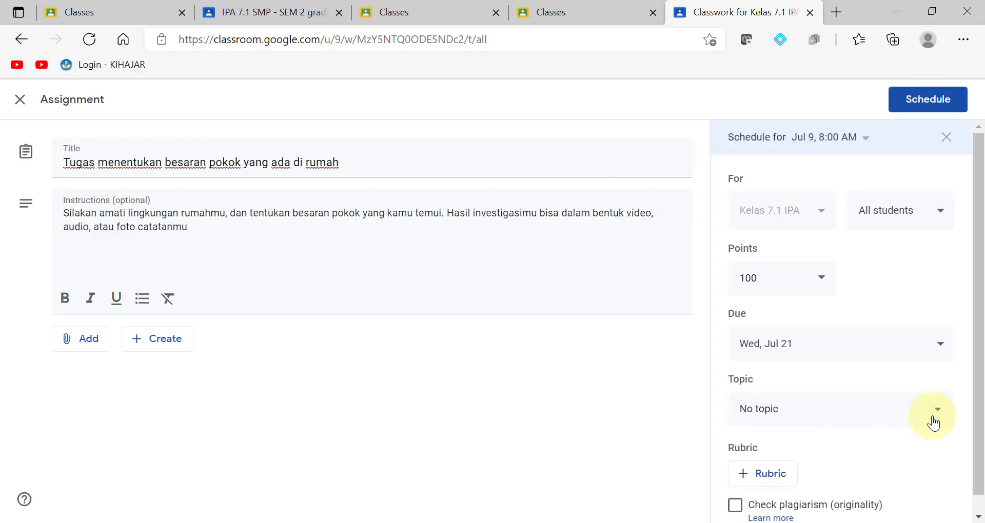
left_click(933, 416)
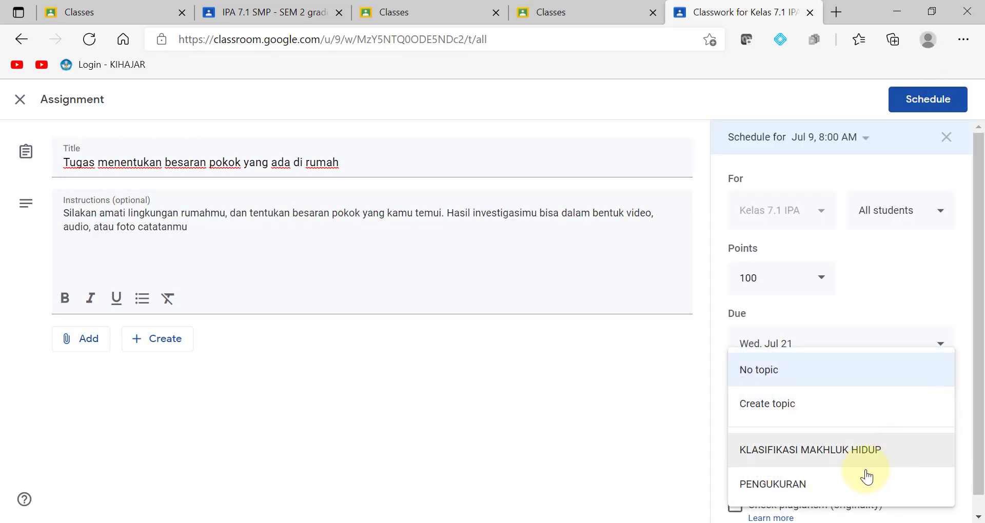
left_click(804, 491)
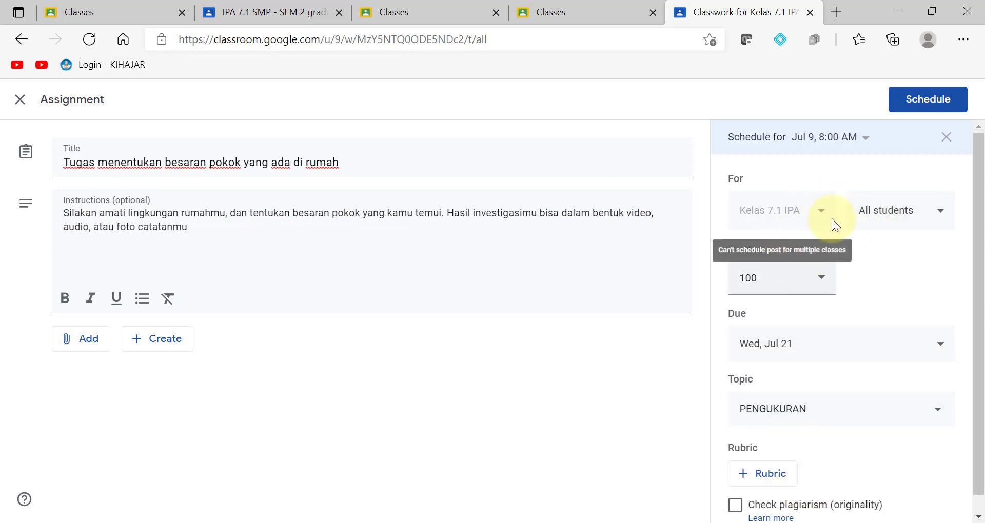
Remove the assignment's scheduled posting time, add Kelas 7.2 as a second class, and assign it immediately.
left_click(942, 149)
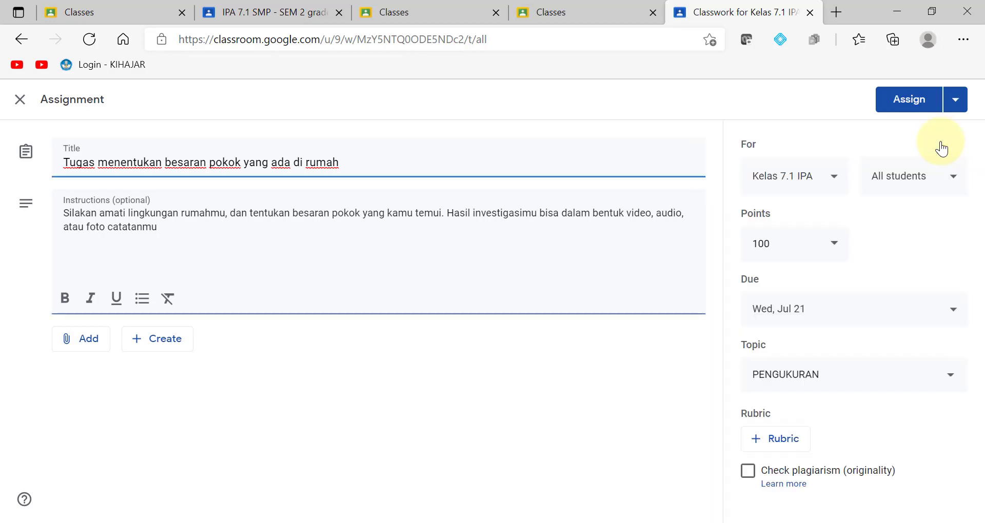
left_click(836, 180)
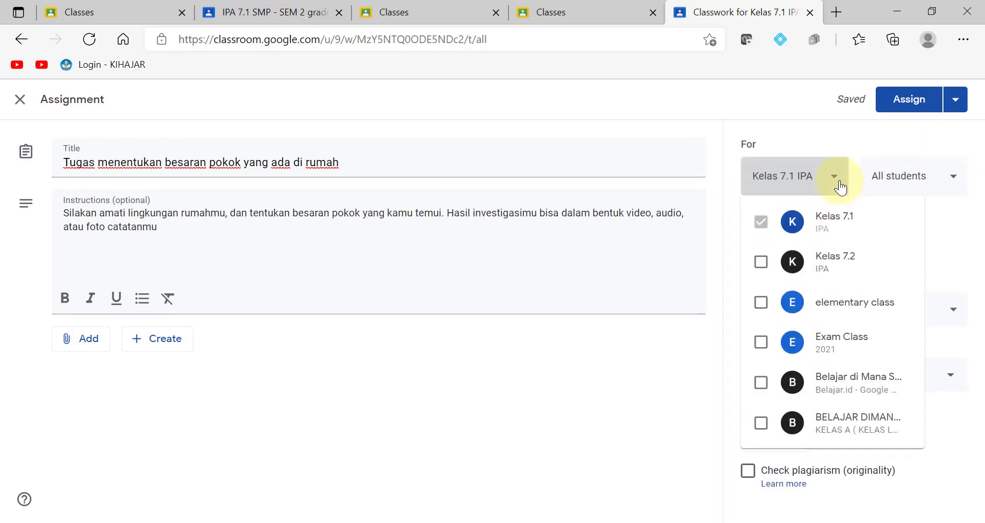
left_click(764, 267)
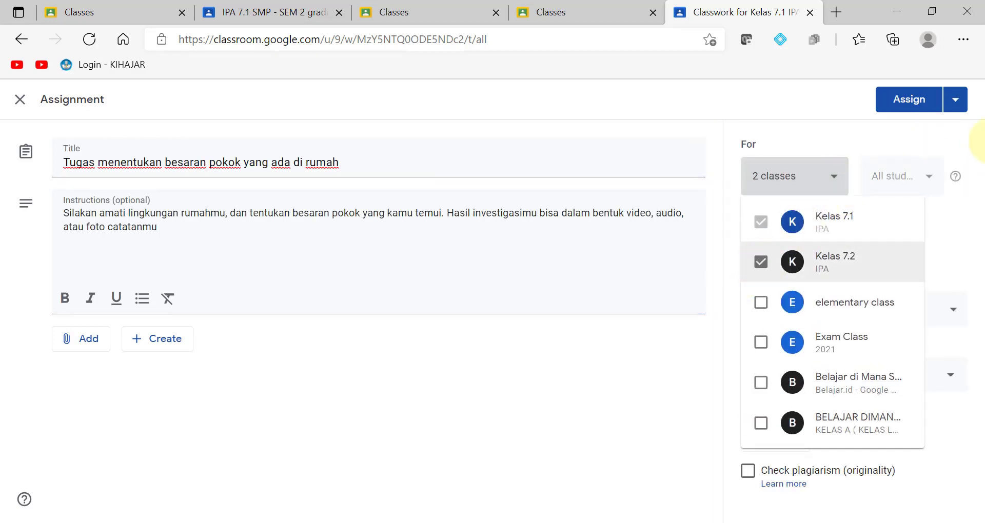
left_click(966, 251)
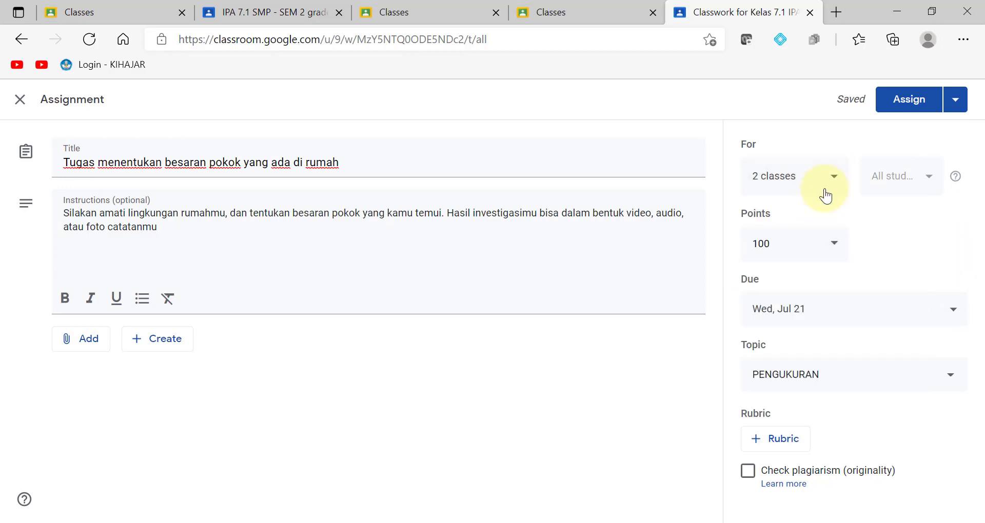
left_click(906, 99)
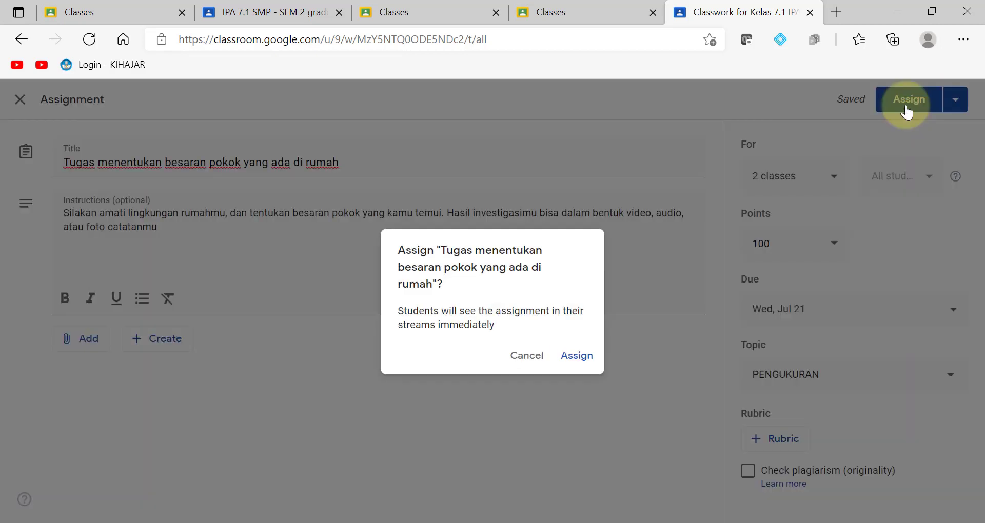
left_click(572, 356)
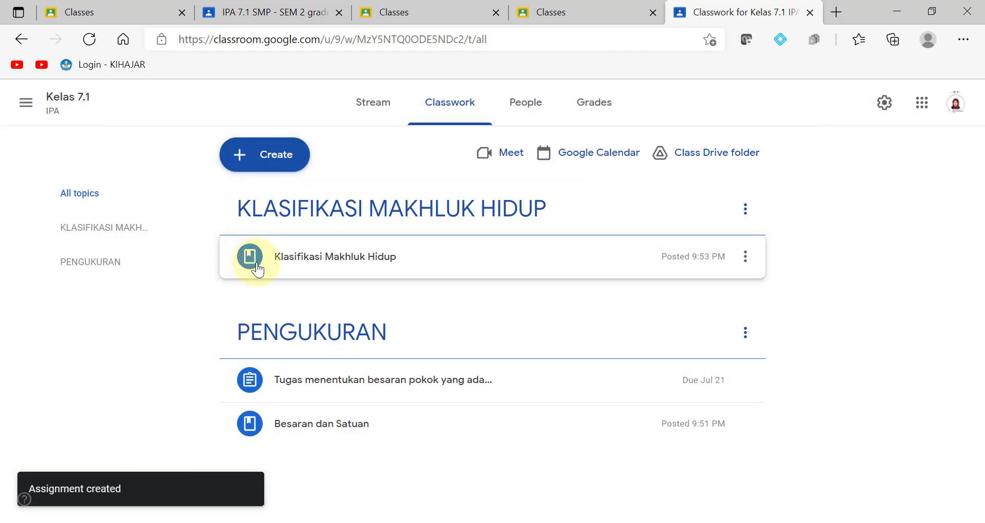
Create a quiz assignment titled "Latihan soal besaran dan satuan" with the instructions "Silakan mengerjakan latihan soal berikut!" and enable locked mode on Chromebooks.
left_click(251, 159)
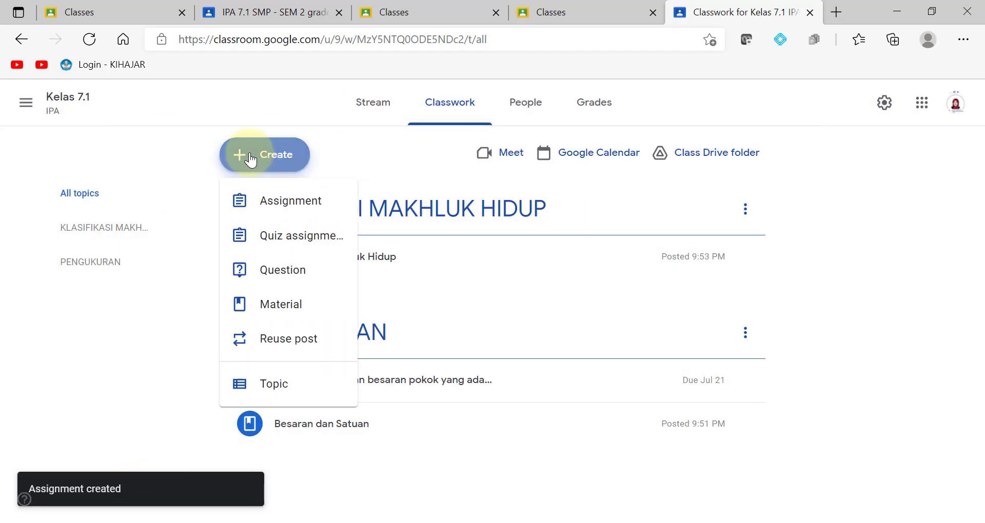
left_click(289, 243)
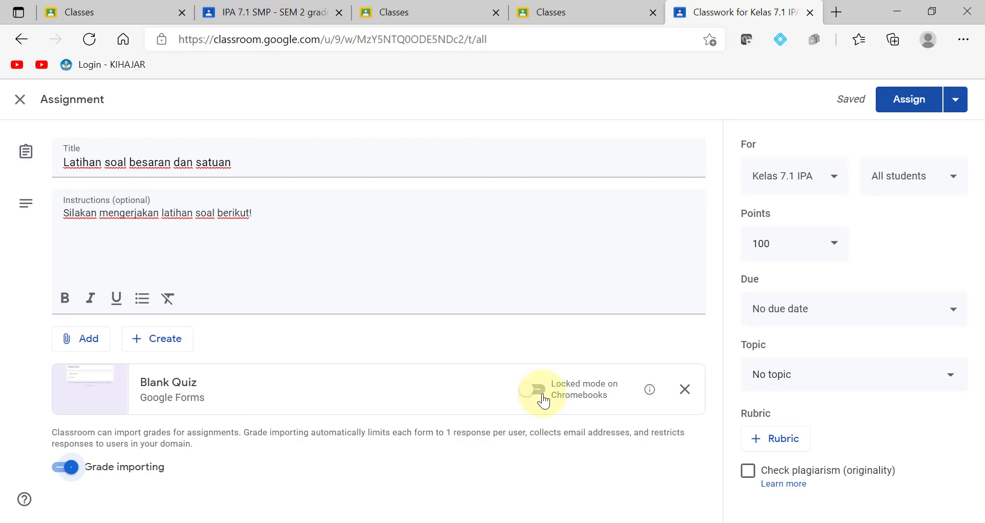
left_click(544, 401)
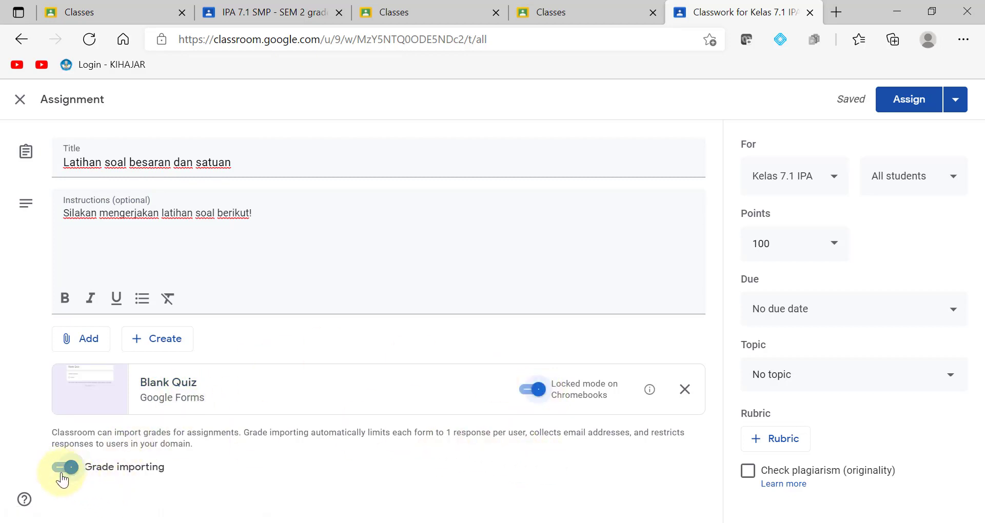
Open the attached Blank Quiz form and set its title to "Latihan Soal Besaran dan Satuan".
left_click(161, 390)
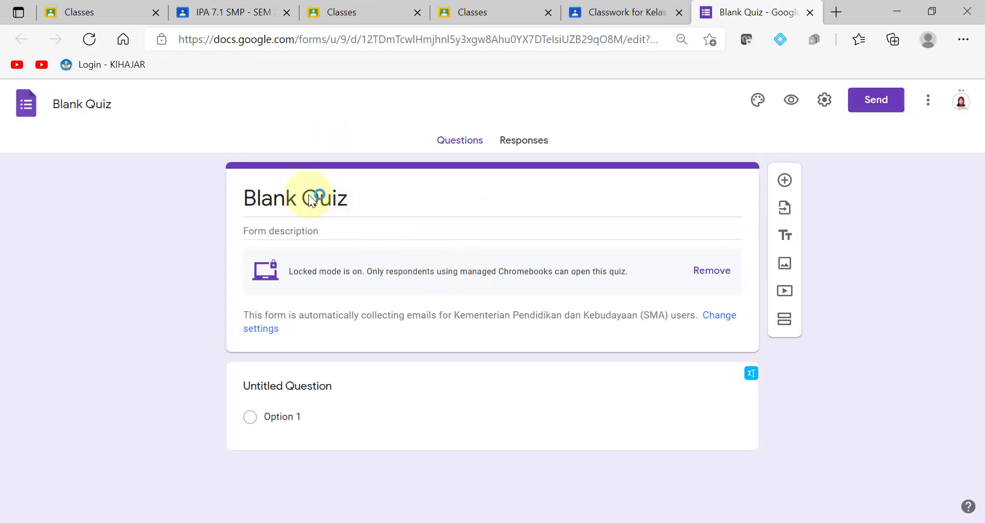
left_click(381, 201)
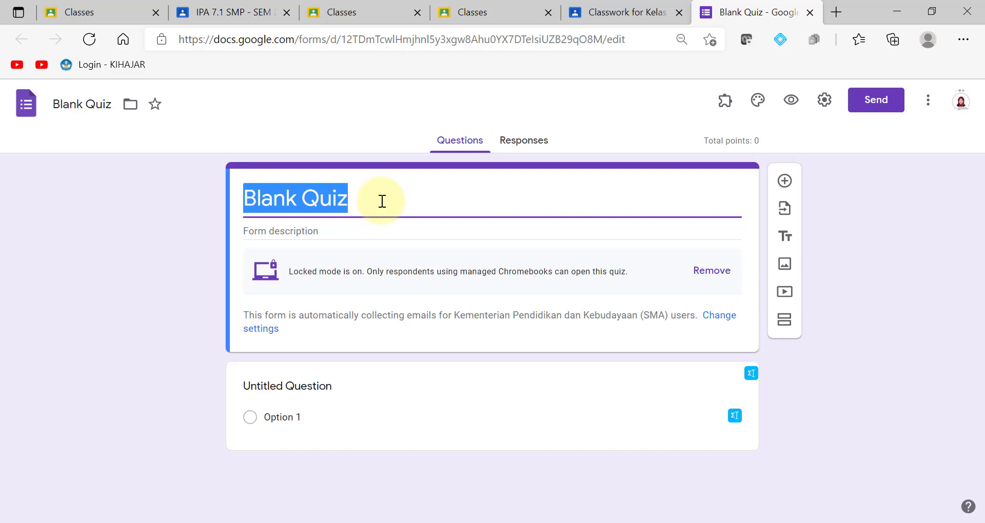
type("Latihan ")
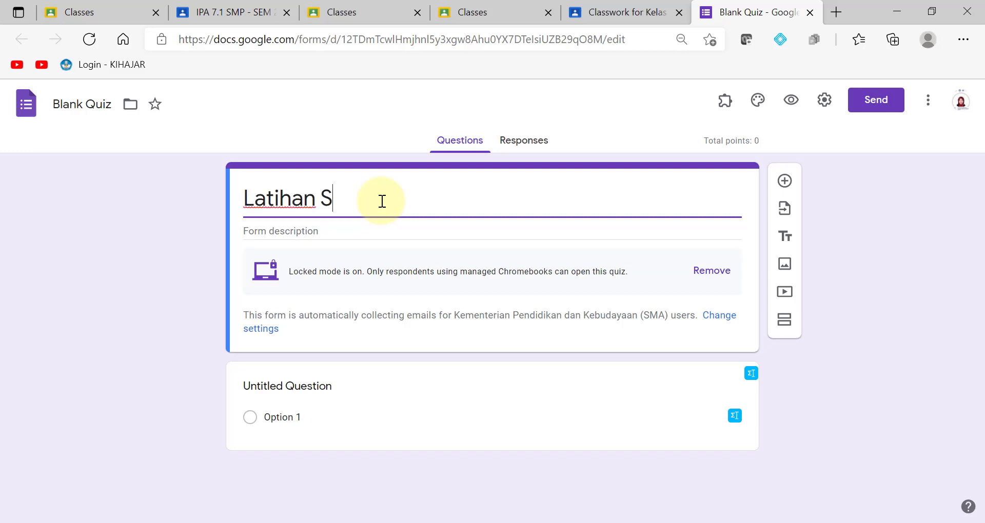
type("Soal Besaran dan Satuan")
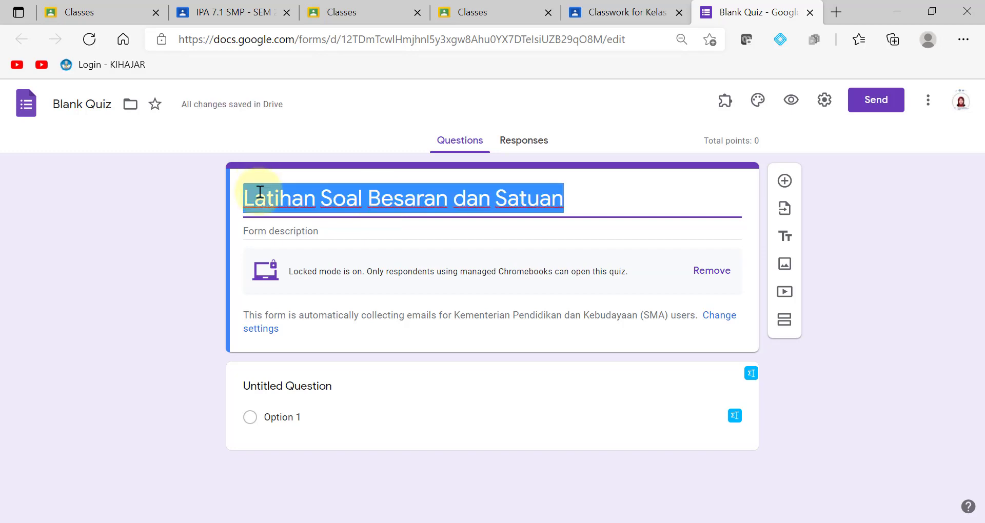
Copy the form title and rename the form file to "Latihan Soal Besaran dan Satuan", removing the old name.
right_click(260, 192)
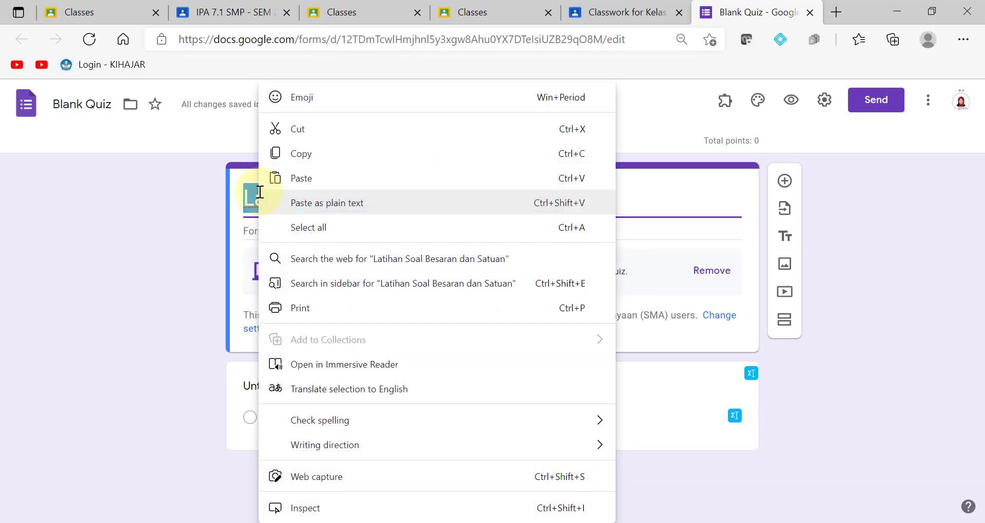
left_click(315, 153)
left_click(55, 107)
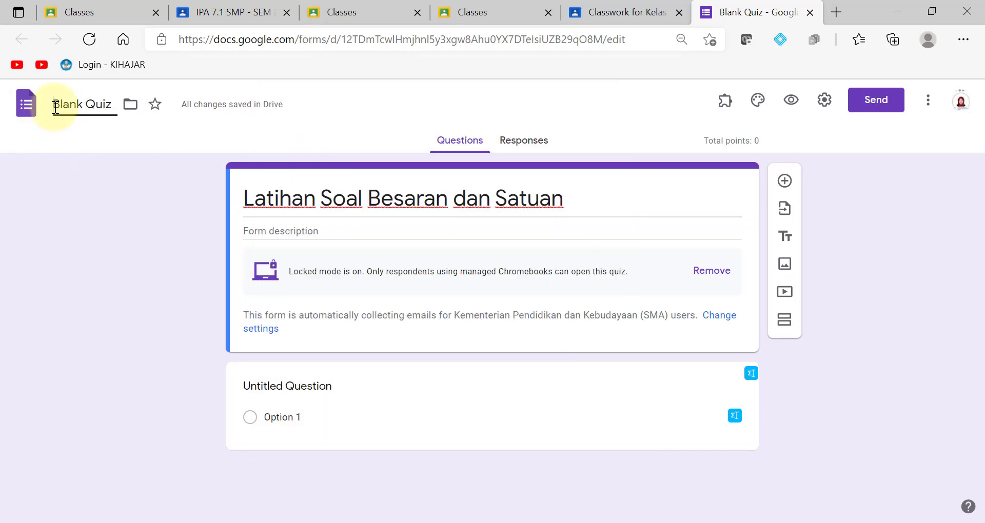
key("ctrl+v")
key("Delete")
key("Delete")
key("Delete")
key("Delete")
key("Delete")
key("Delete")
key("Delete")
key("Delete")
key("Delete")
key("Delete")
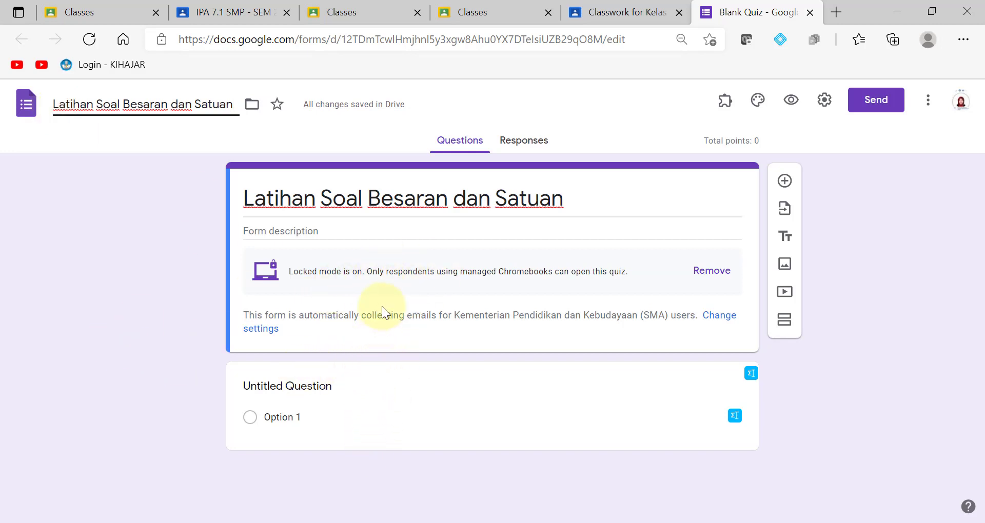
Return to the quiz assignment in Google Classroom and add Kelas 7.2 as a second class.
left_click(634, 17)
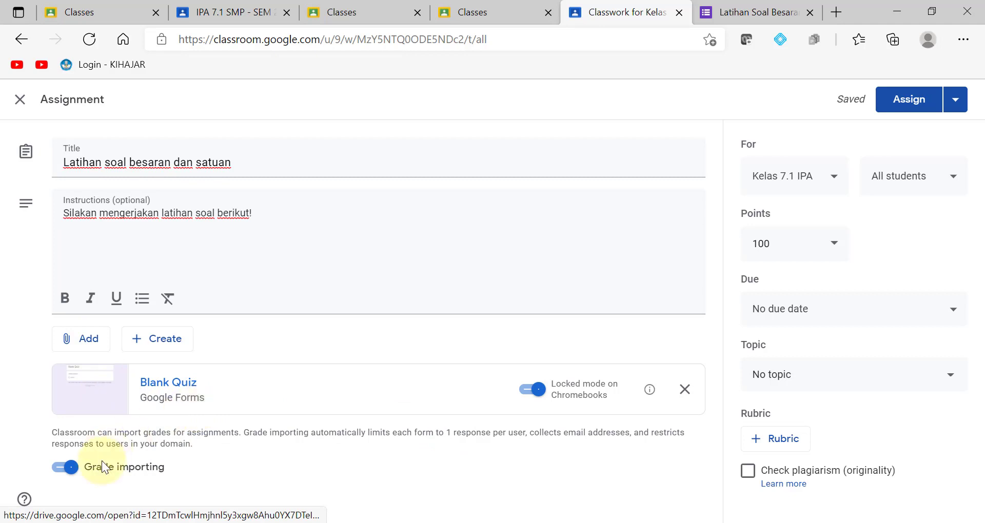
left_click(834, 180)
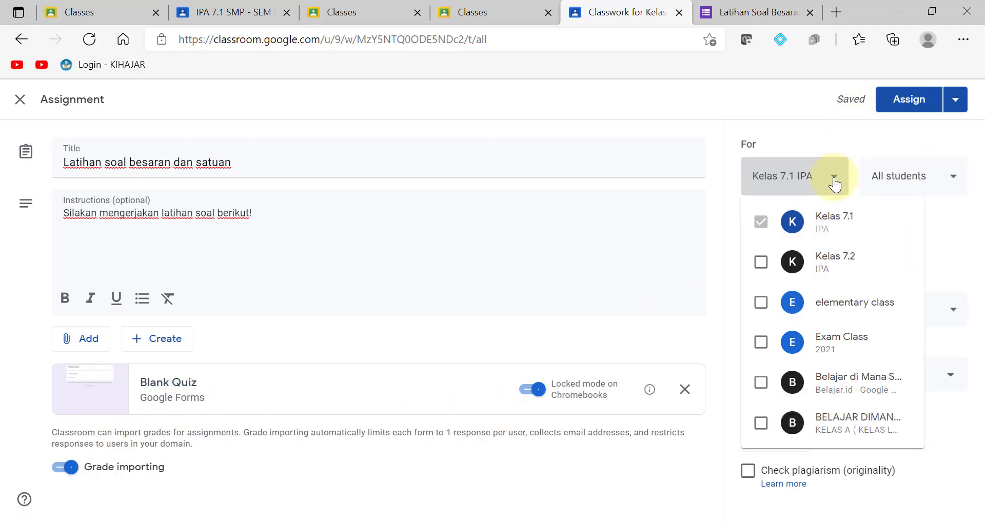
left_click(762, 264)
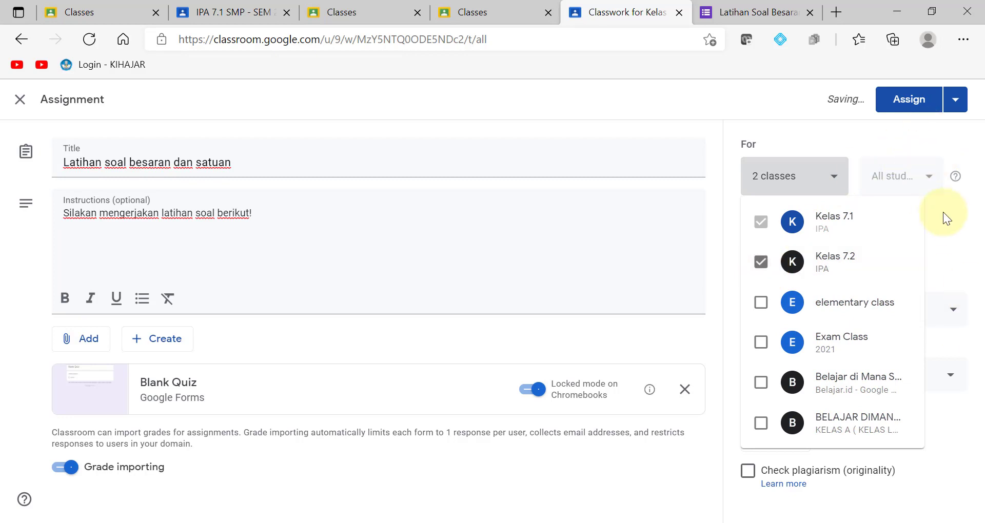
Remove Kelas 7.2 from the quiz assignment's classes, leaving only Kelas 7.1, and set the due date to Jul 21, 2021.
left_click(762, 261)
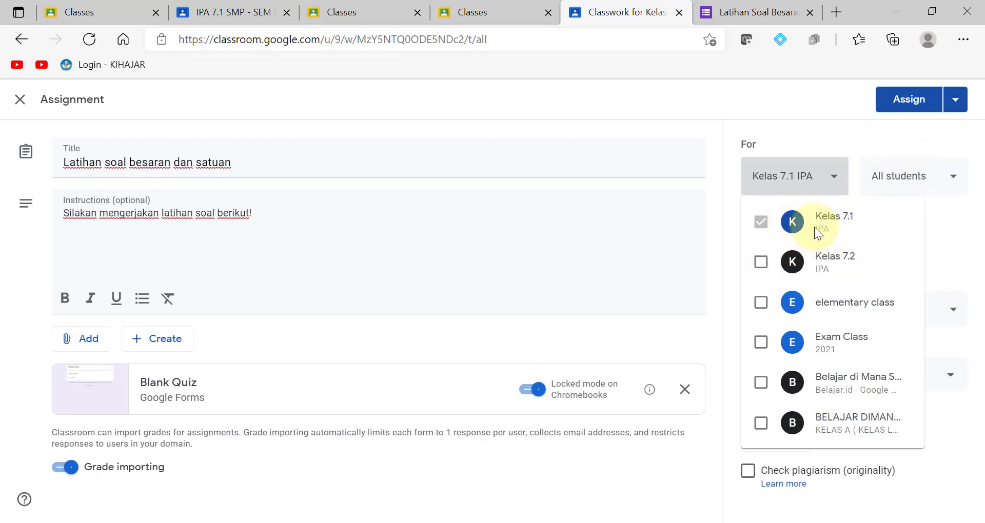
left_click(964, 242)
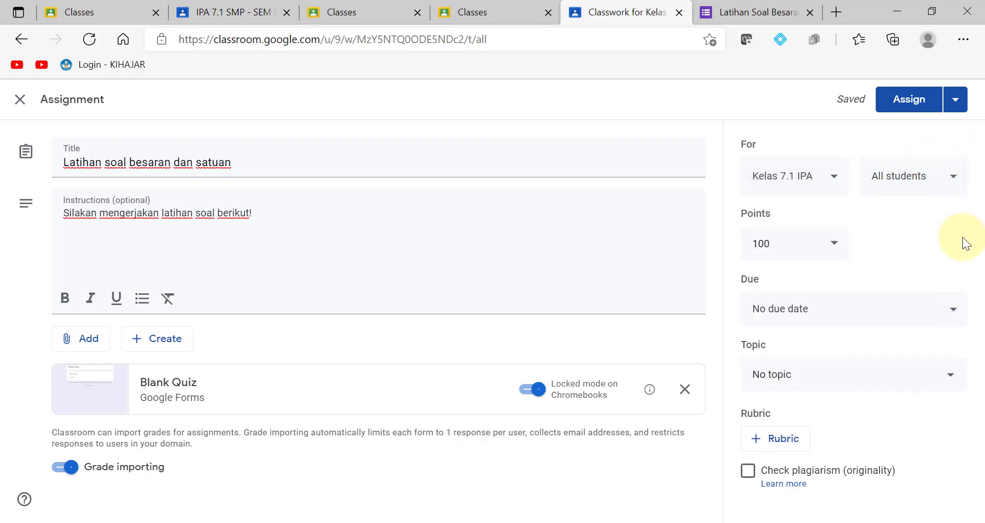
left_click(948, 319)
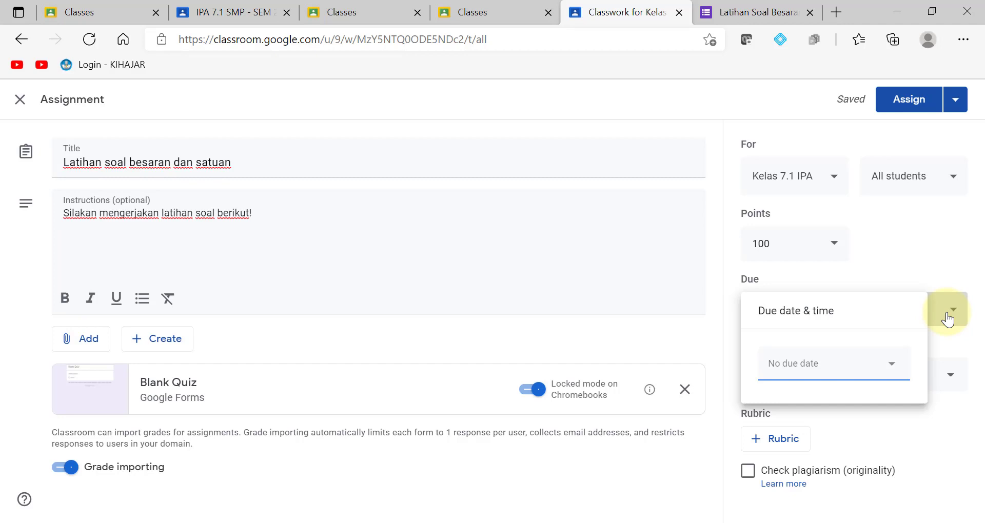
left_click(888, 369)
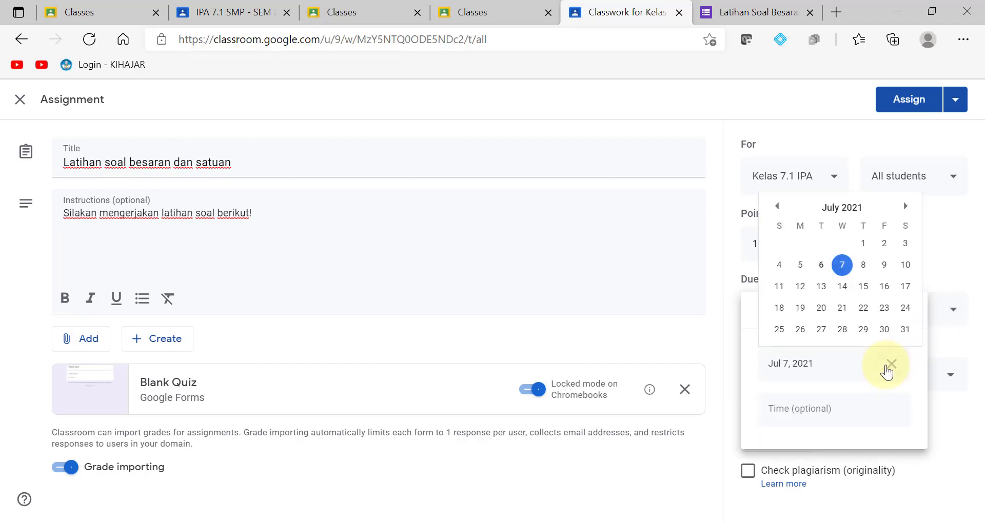
left_click(842, 309)
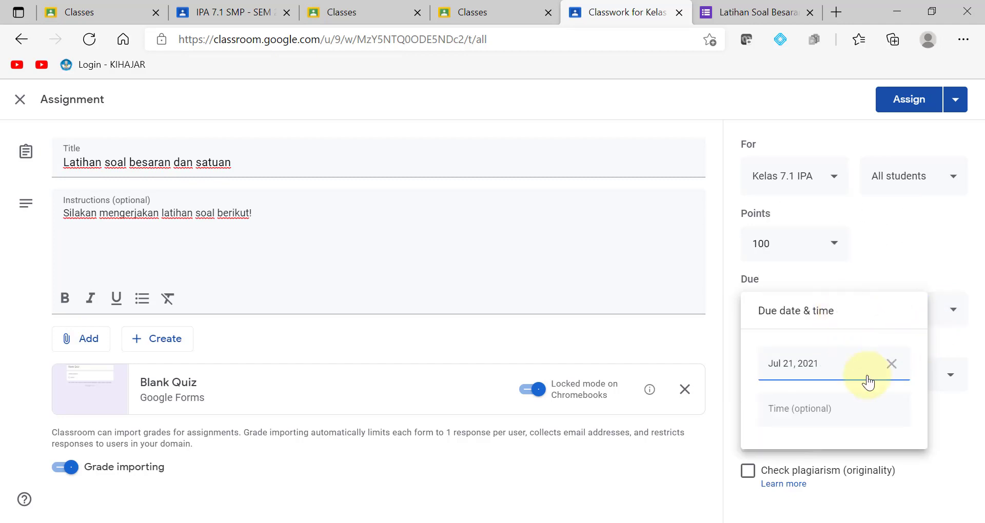
left_click(975, 420)
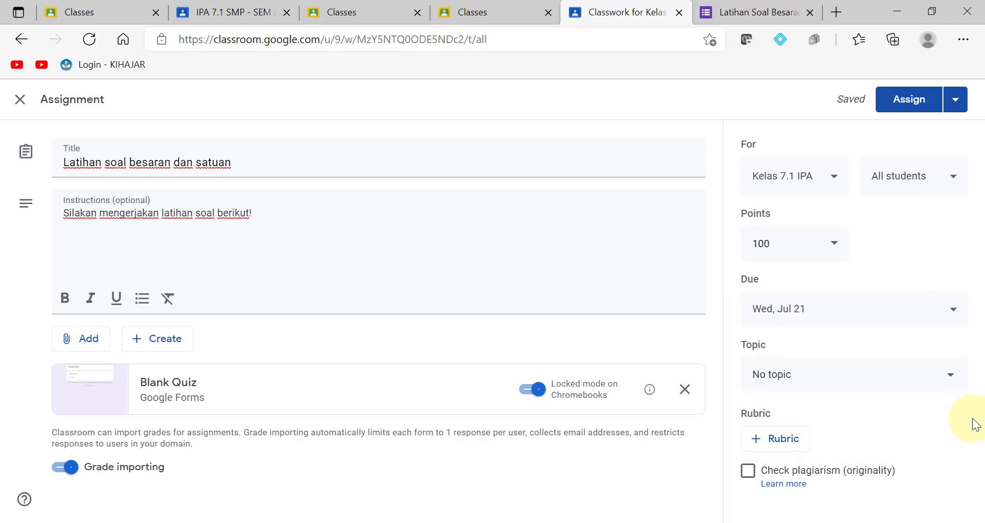
Put the quiz assignment under the PENGUKURAN topic and schedule it for Jul 7, 2021 at 8:00 AM.
left_click(952, 382)
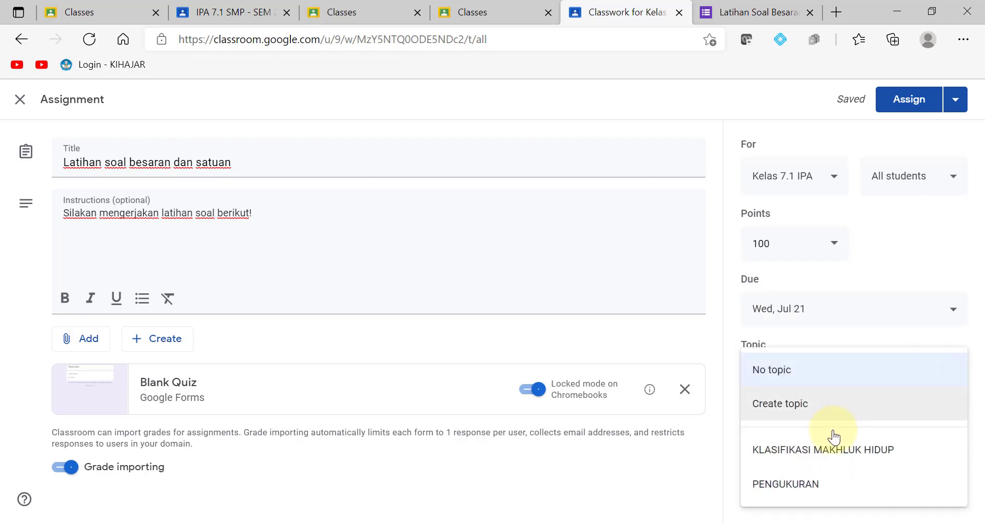
left_click(784, 493)
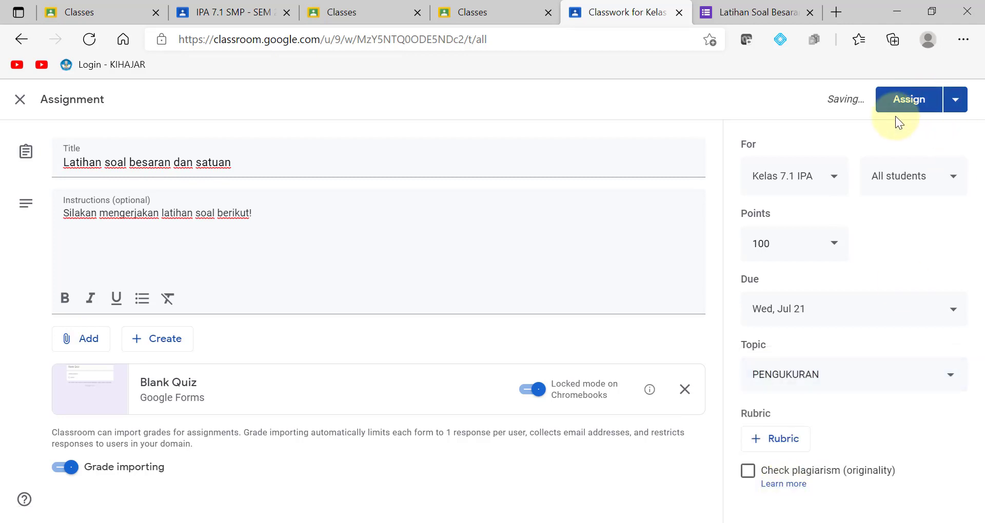
left_click(958, 108)
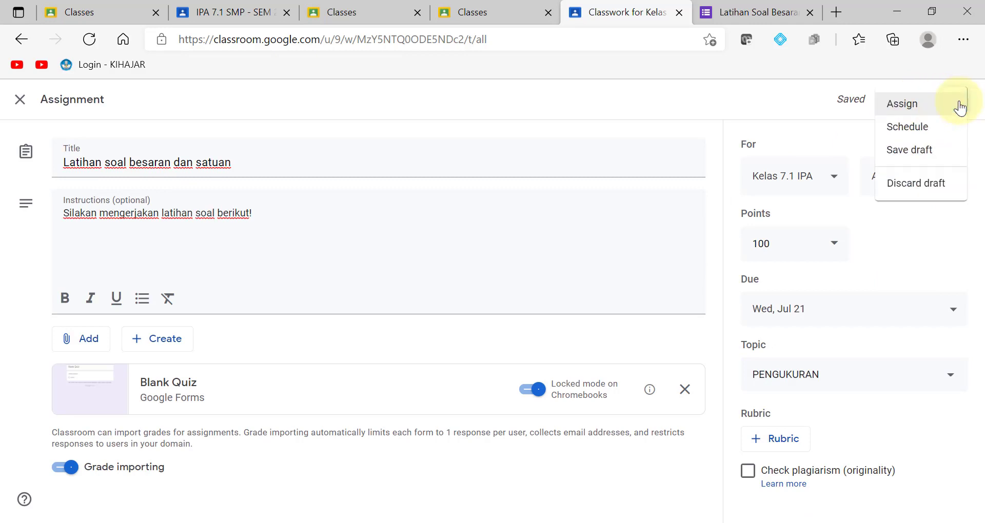
left_click(918, 134)
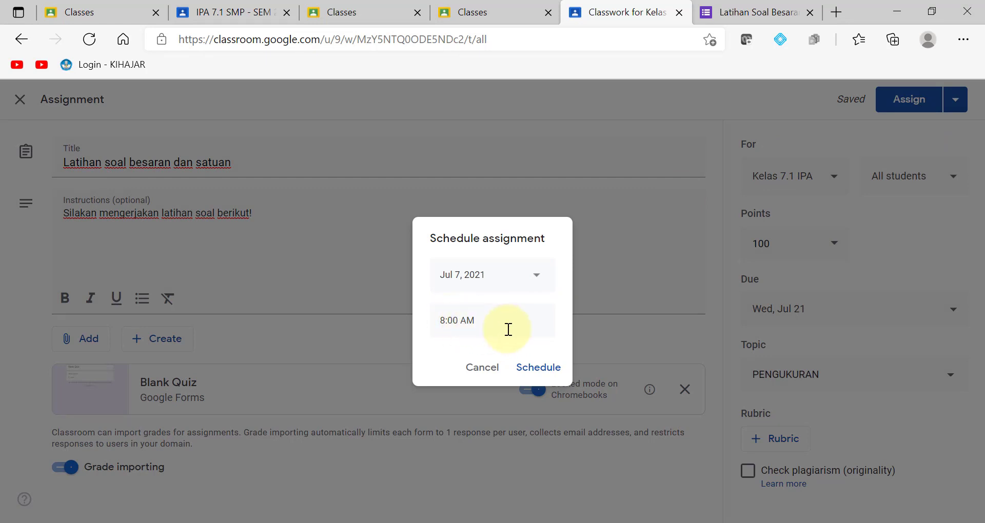
left_click(542, 375)
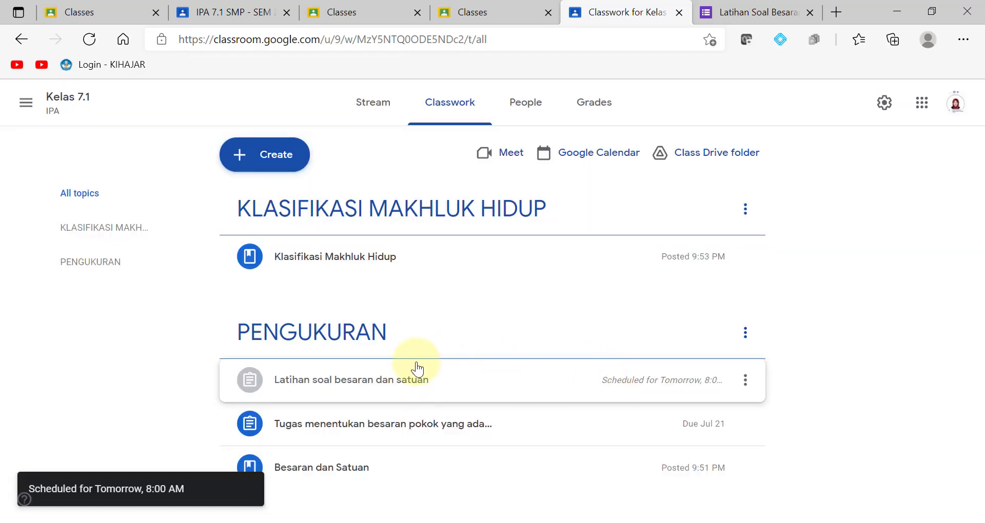